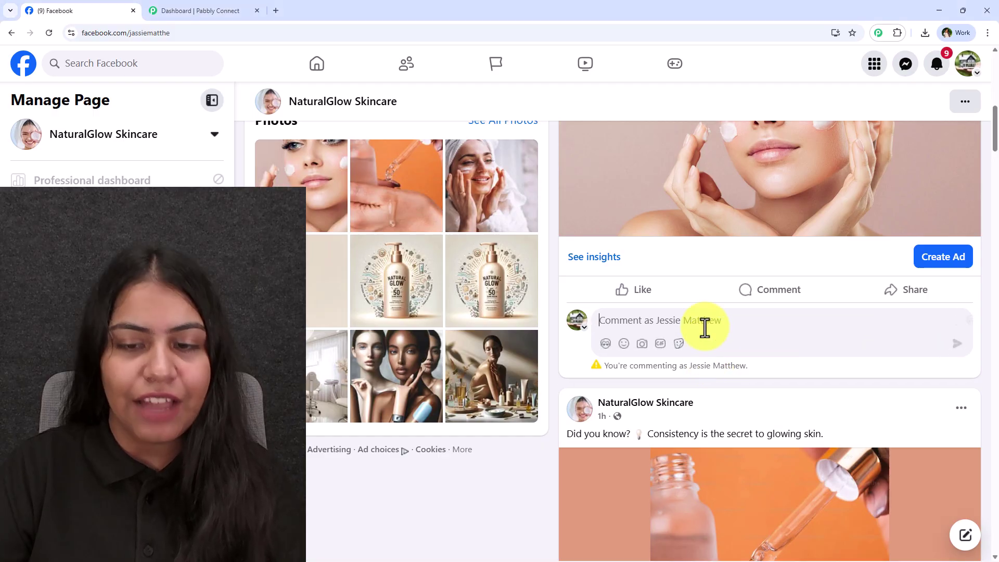
# Post a comment on the cover photo update saying natural products made a huge difference and the brand looks like exactly what was needed
pyautogui.click(957, 357)
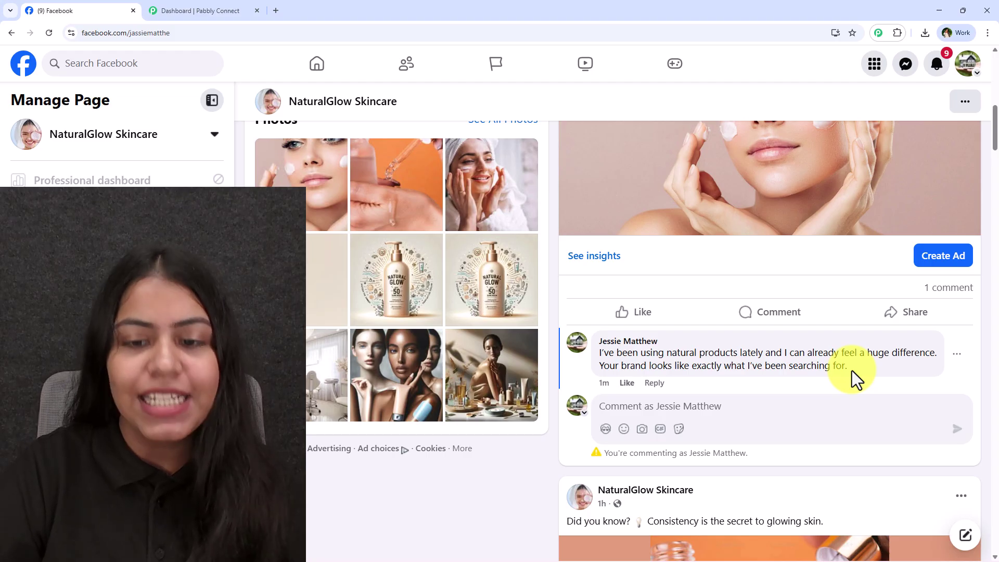
pyautogui.scroll(-2, 838, 383)
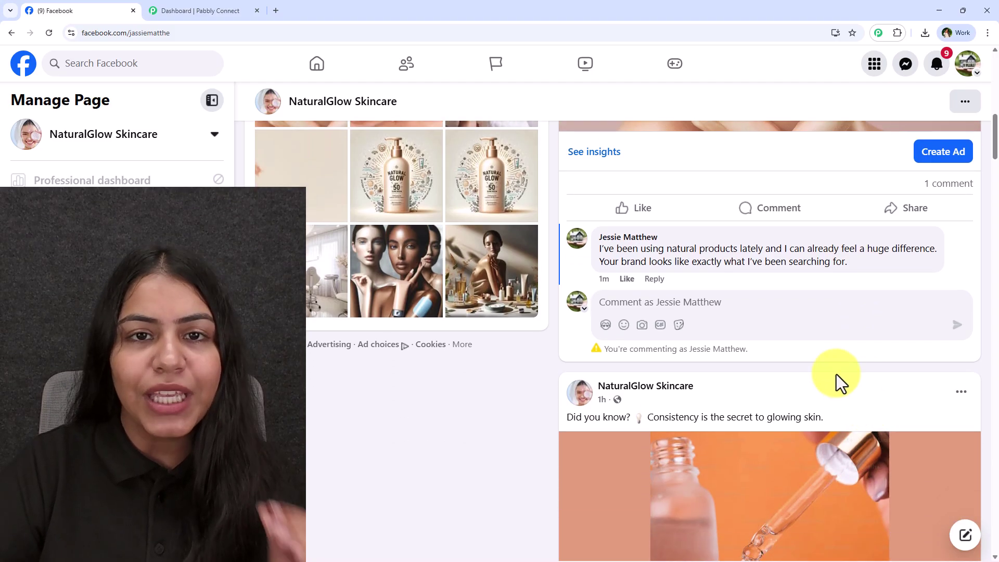
# Reload the NaturalGlow Skincare page and check the comment on the cover photo post for an automated reply
pyautogui.click(48, 33)
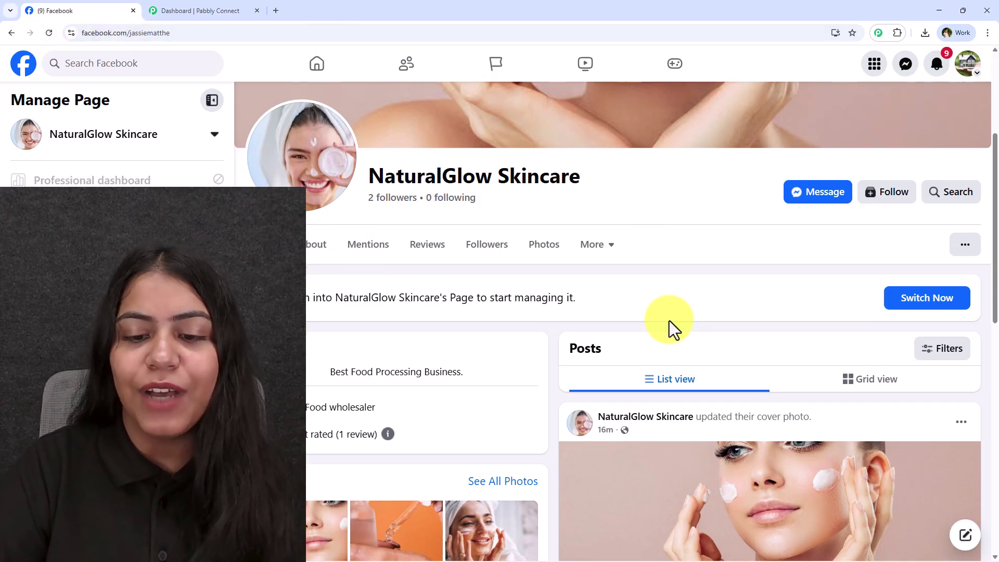
pyautogui.scroll(-8, 624, 292)
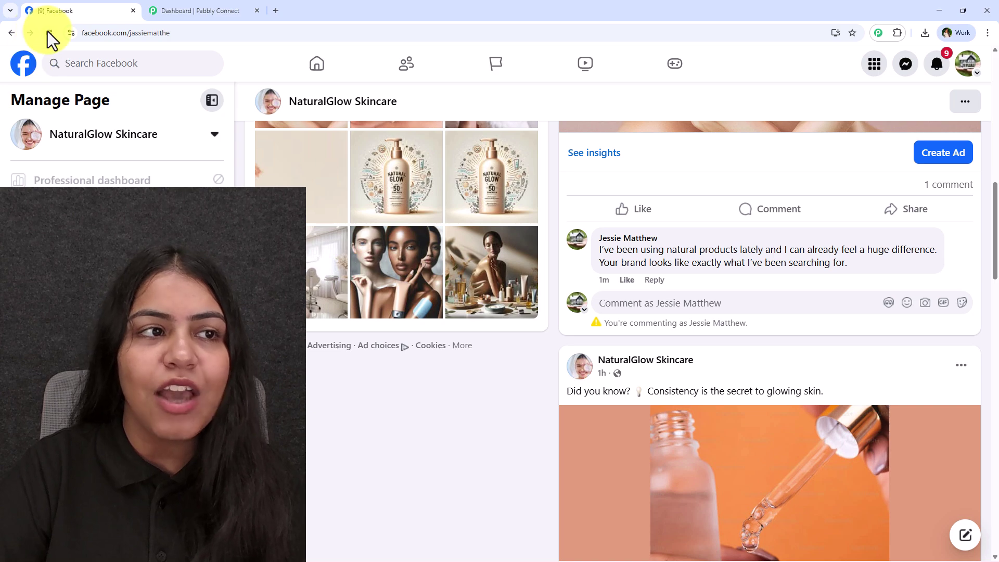
pyautogui.click(48, 32)
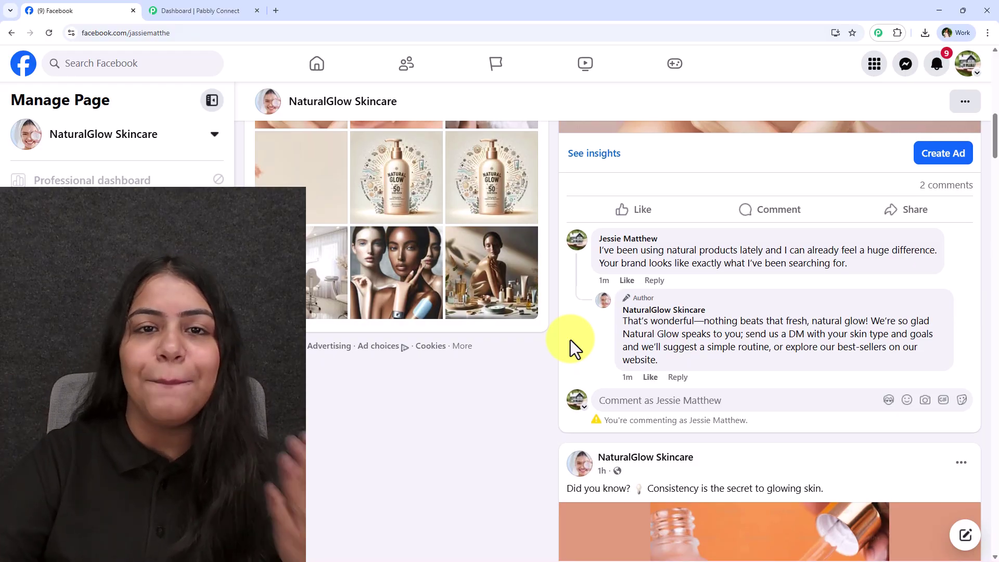
pyautogui.scroll(15, 570, 339)
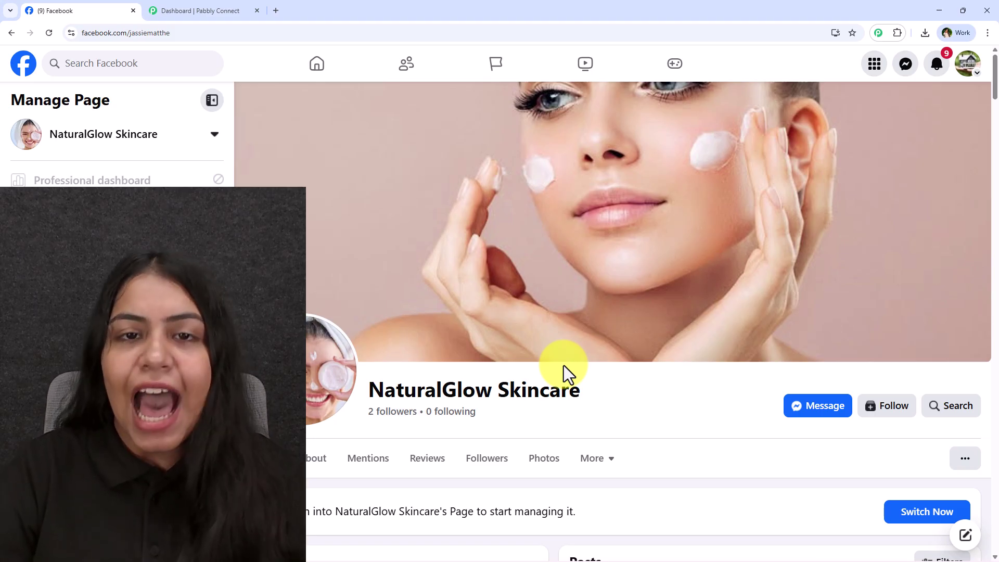
pyautogui.scroll(-15, 665, 317)
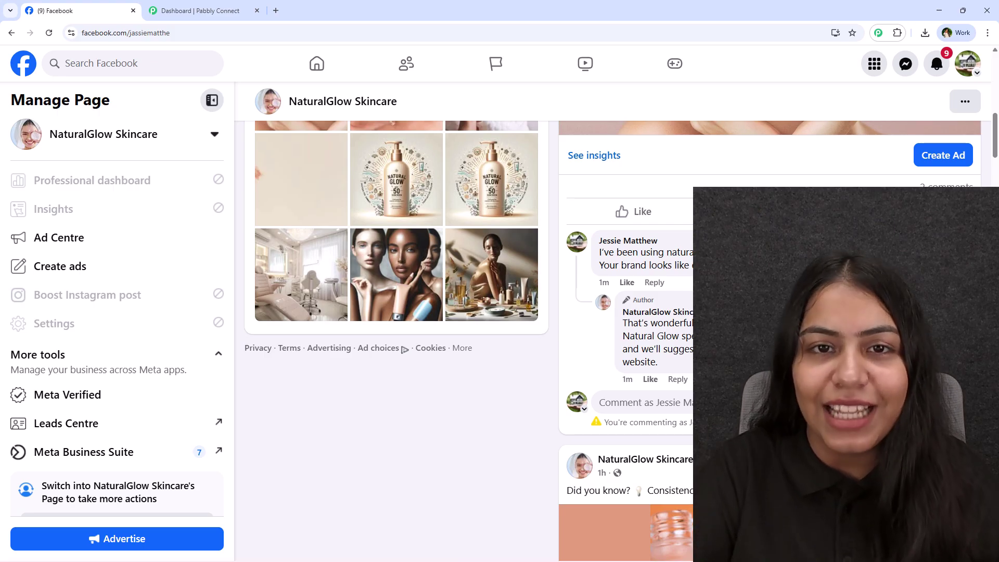
# Switch to Pabbly Connect and start a new workflow with the New (Beta) builder
pyautogui.click(174, 10)
pyautogui.moveTo(396, 246)
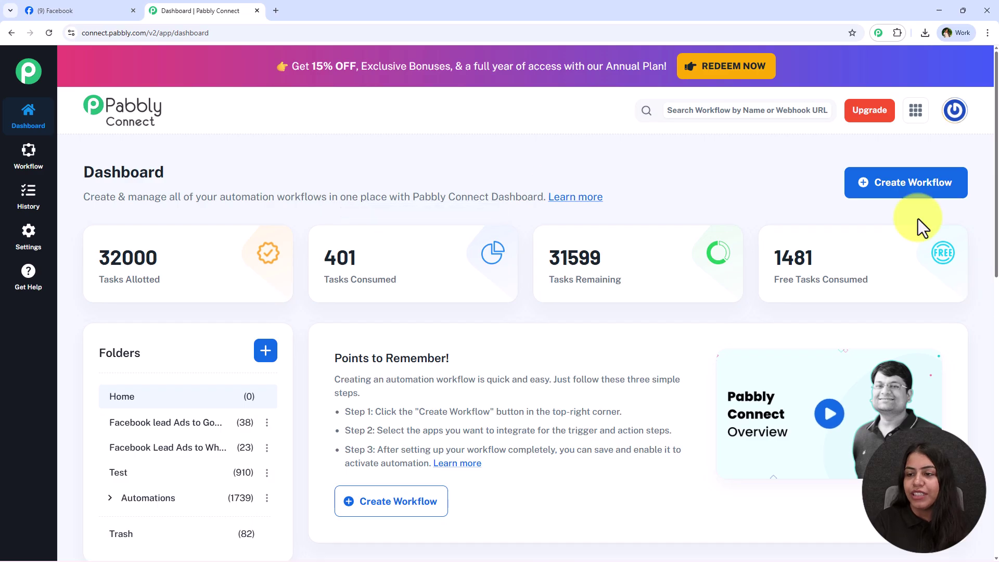
pyautogui.click(900, 187)
pyautogui.moveTo(465, 192); pyautogui.dragTo(236, 196)
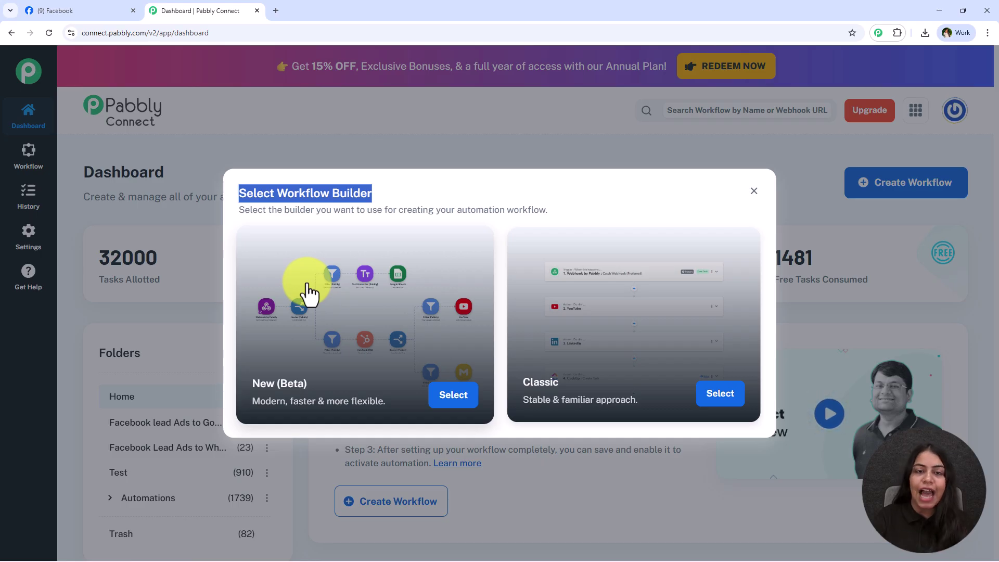
pyautogui.click(444, 401)
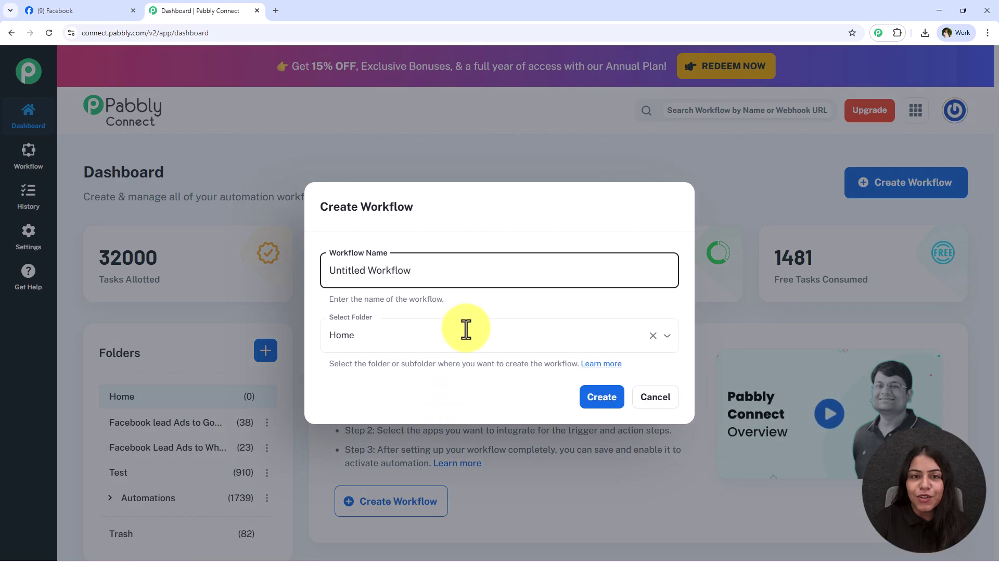
# Create the workflow as "Automate Facebook Comment Replies with ChatGPT" in the Automations folder
pyautogui.moveTo(486, 271); pyautogui.dragTo(307, 271)
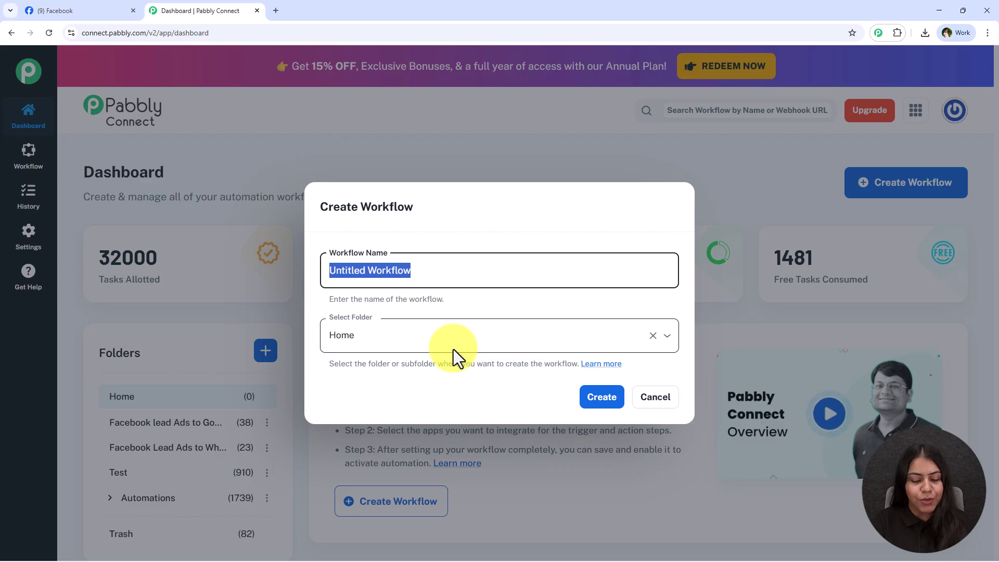
pyautogui.write('Automate Facebook Comment Replies with ChatGPT')
pyautogui.click(404, 333)
pyautogui.click(411, 432)
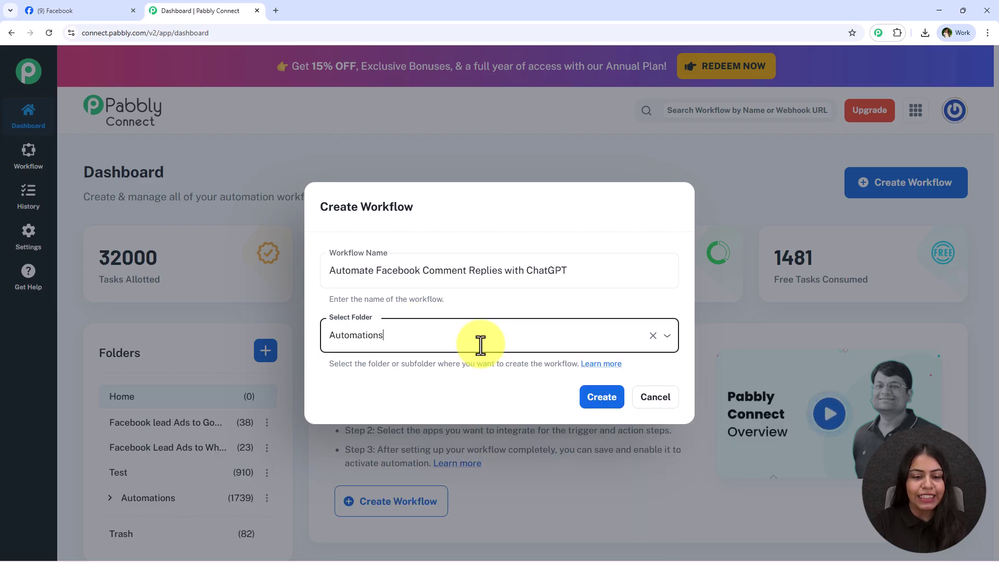
pyautogui.click(524, 303)
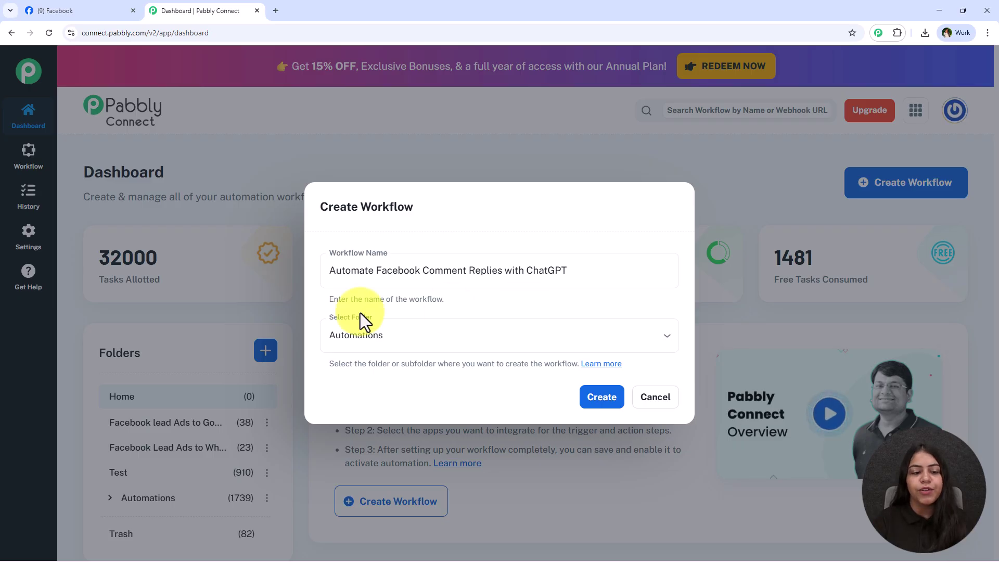
pyautogui.click(430, 335)
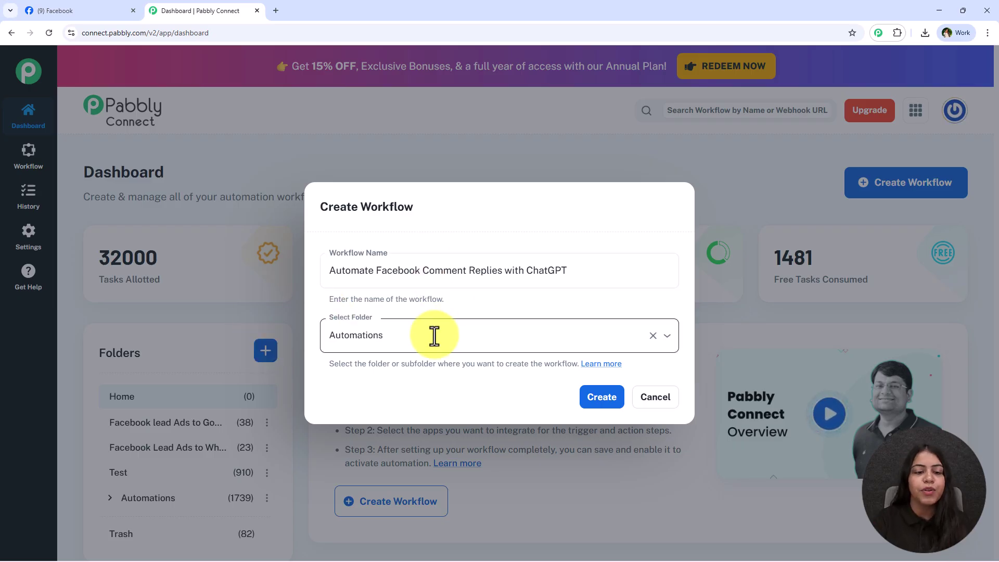
pyautogui.click(507, 306)
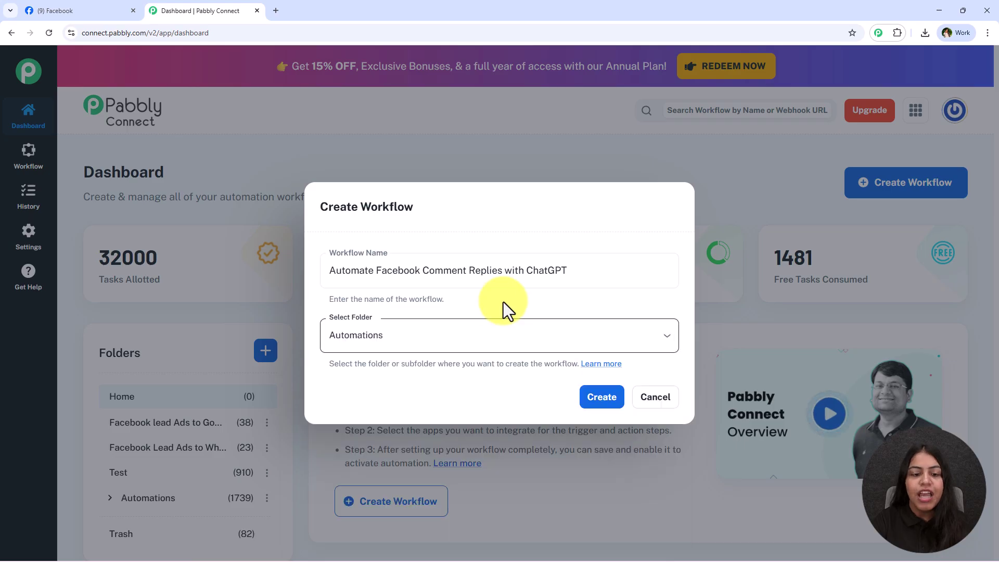
pyautogui.click(593, 400)
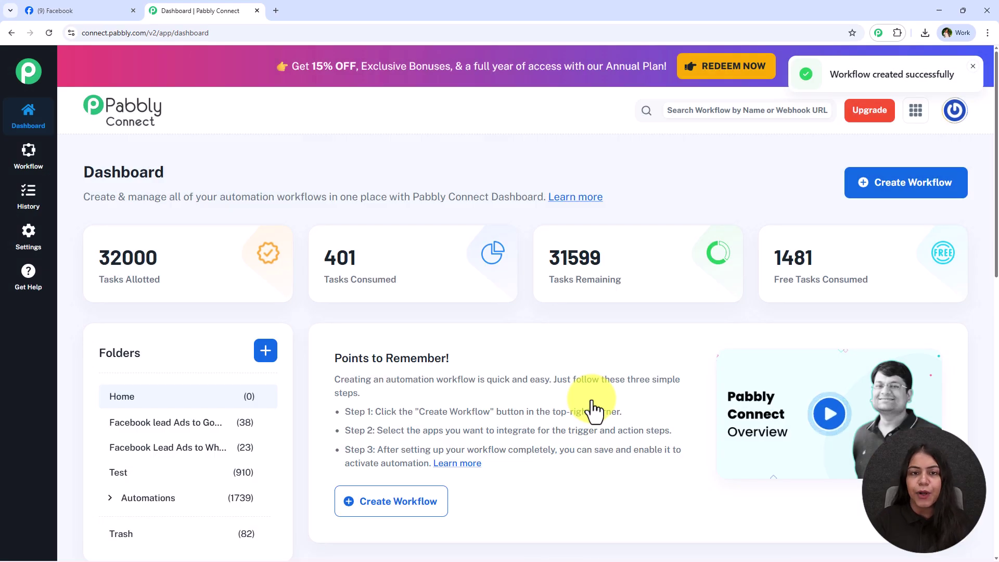
# Add a trigger using the Facebook Pages app with the New Comment event
pyautogui.moveTo(720, 289); pyautogui.dragTo(448, 288)
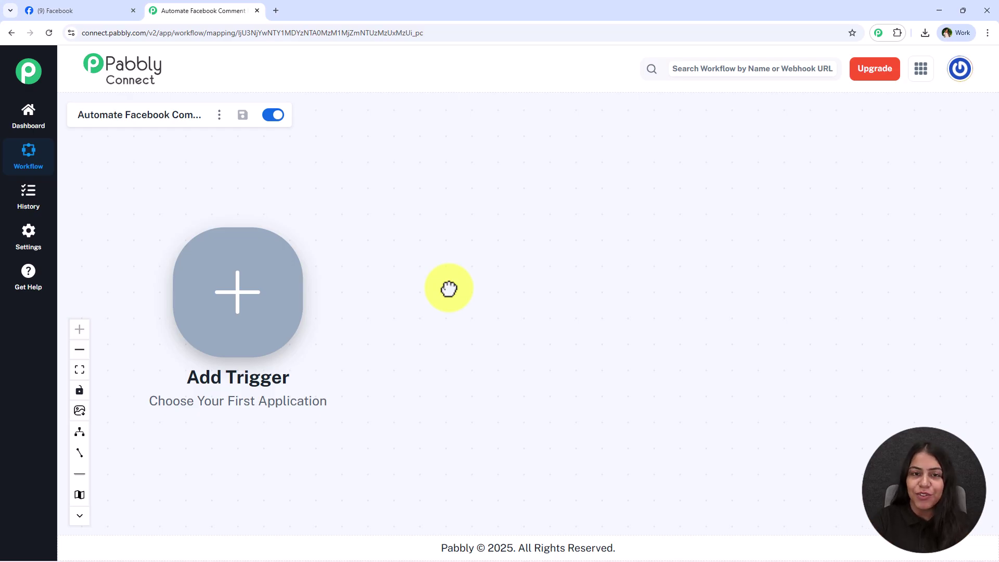
pyautogui.click(224, 305)
pyautogui.write('Facebook')
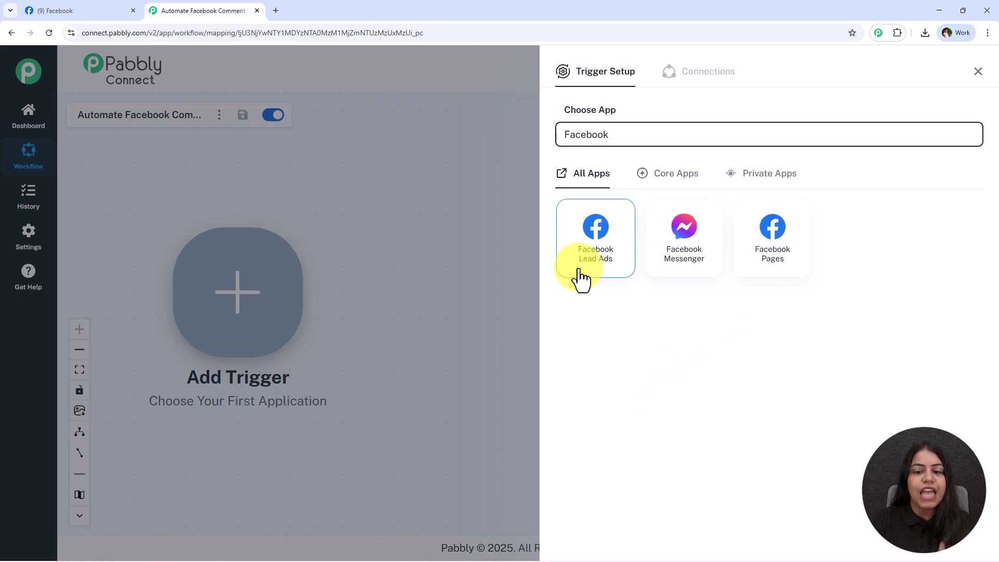
pyautogui.click(756, 234)
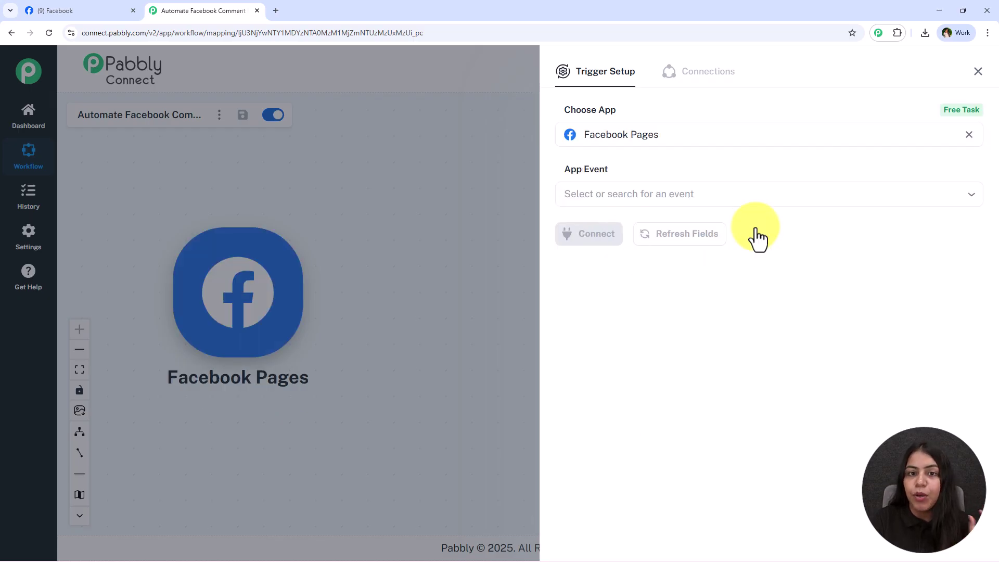
pyautogui.click(691, 192)
pyautogui.click(807, 266)
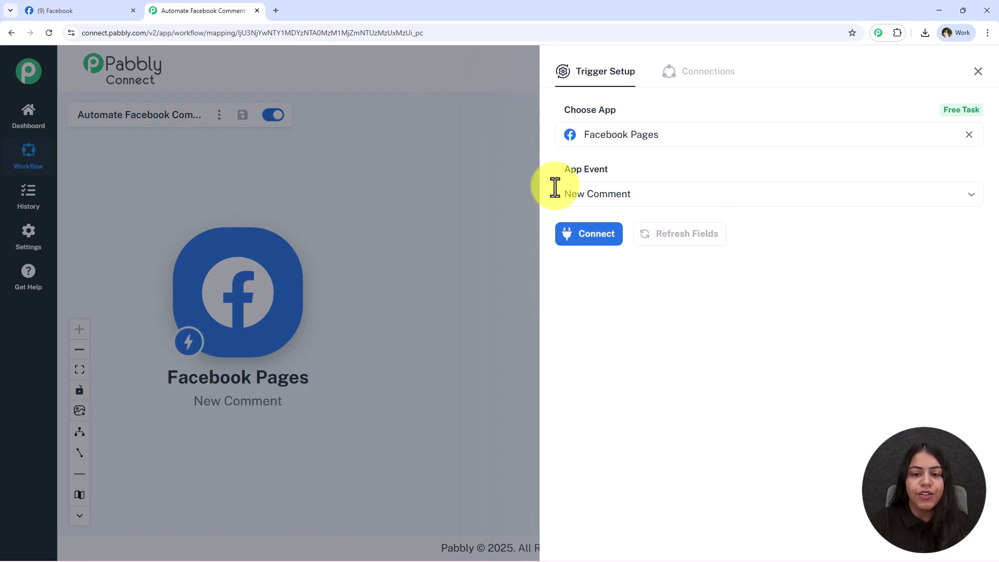
# Connect the trigger through a new Facebook Pages connection and authorize it by continuing with the logged-in Facebook account
pyautogui.click(572, 234)
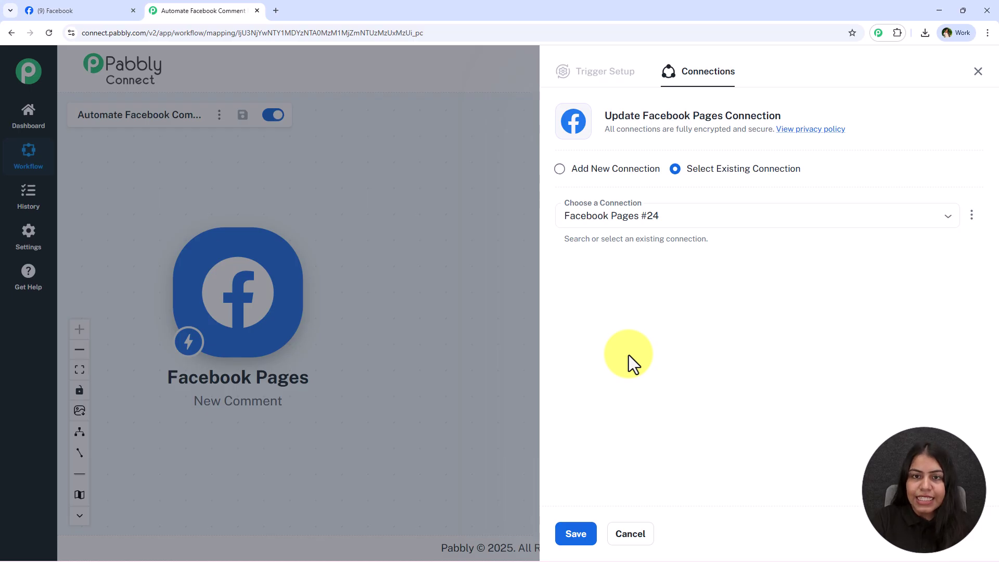
pyautogui.moveTo(690, 179); pyautogui.dragTo(794, 182)
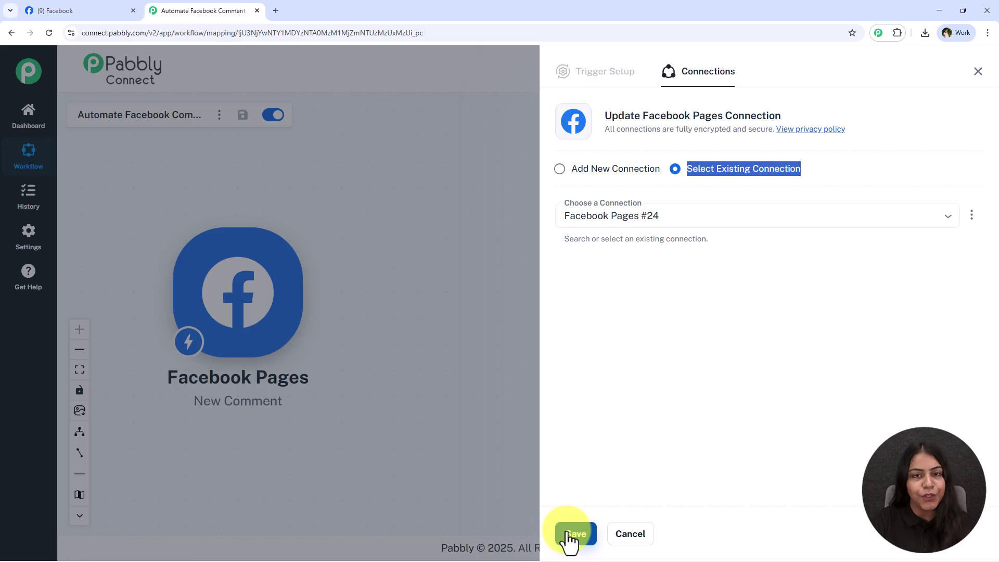
pyautogui.click(627, 169)
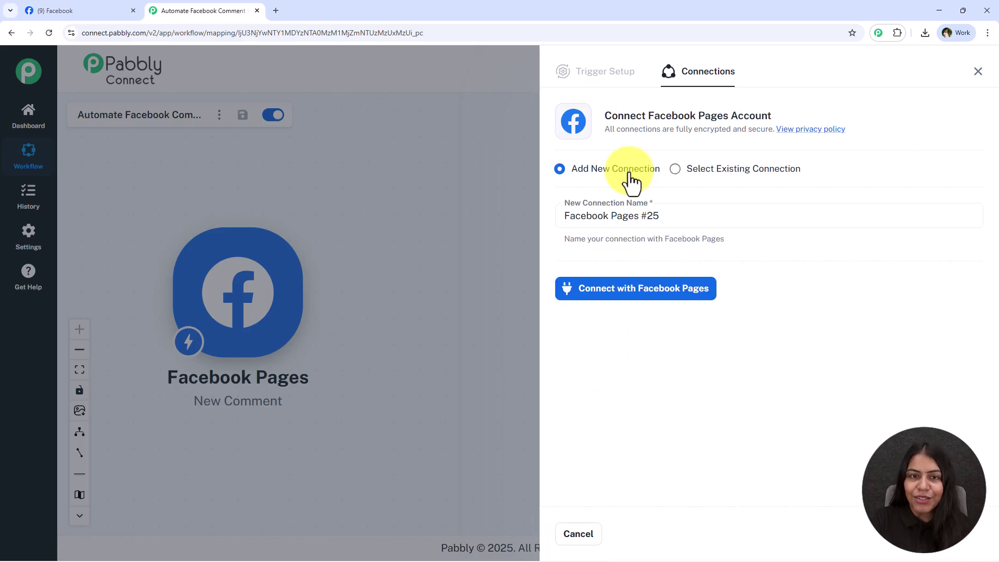
pyautogui.click(628, 294)
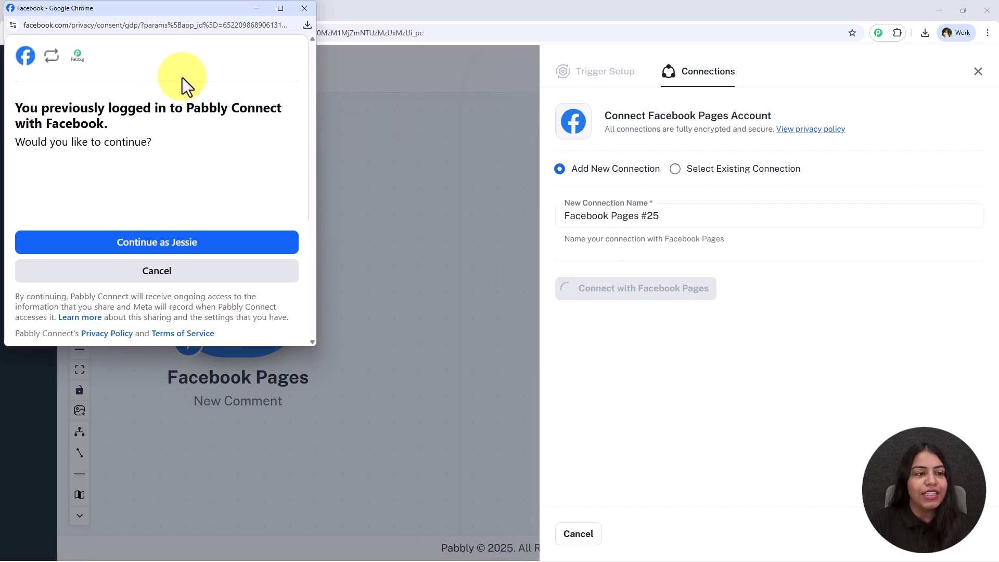
pyautogui.moveTo(22, 107); pyautogui.dragTo(167, 109)
pyautogui.click(173, 128)
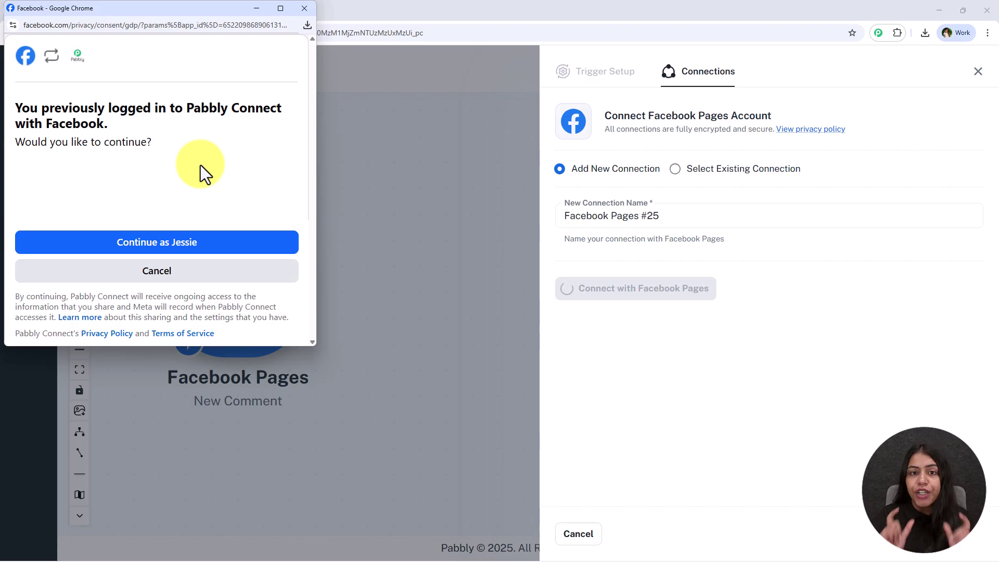
pyautogui.moveTo(137, 7); pyautogui.dragTo(141, 53)
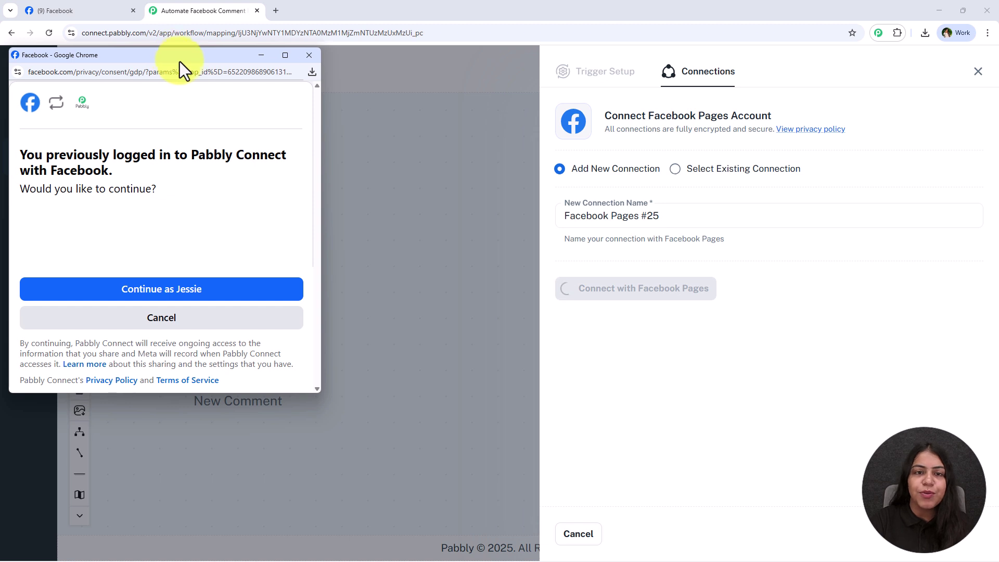
pyautogui.moveTo(177, 62); pyautogui.dragTo(227, 20)
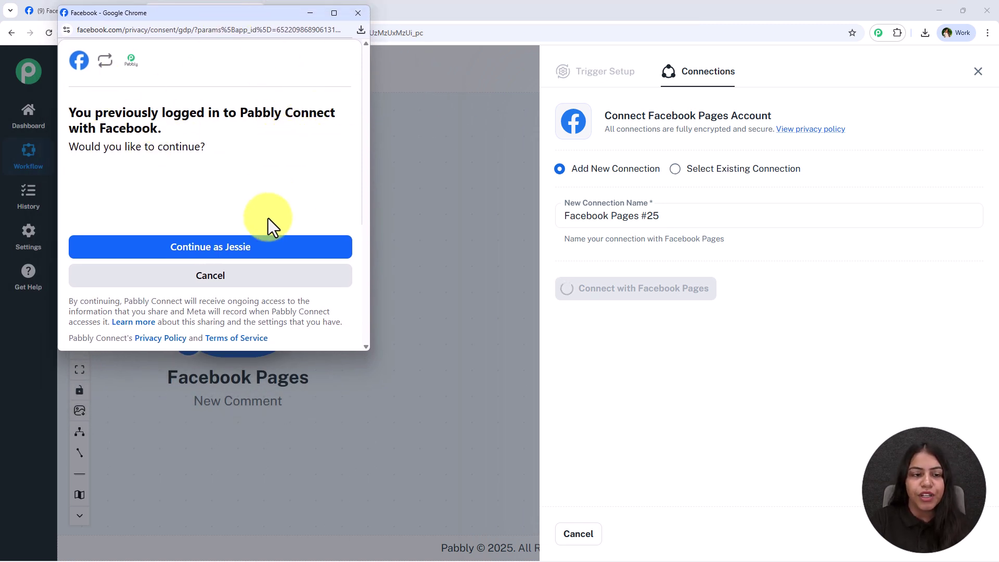
pyautogui.click(277, 247)
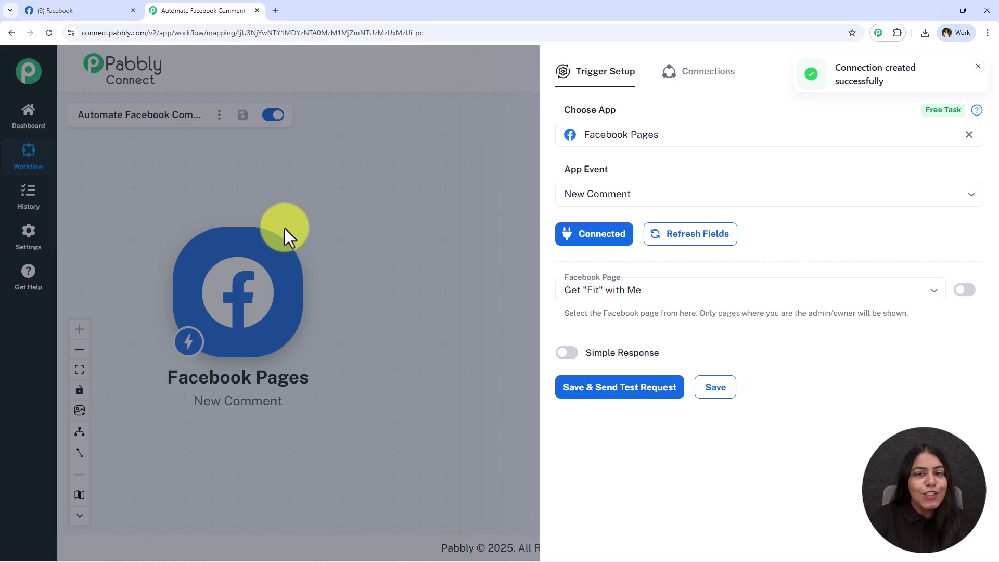
# Check the page's name on Facebook and select NaturalGlow Skincare as the trigger's Facebook page
pyautogui.click(655, 290)
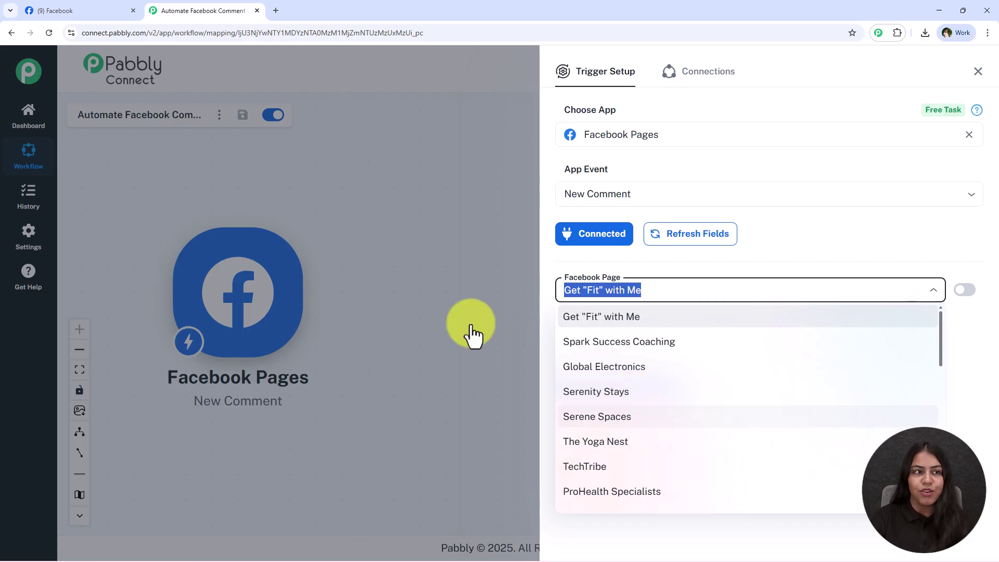
pyautogui.click(114, 11)
pyautogui.scroll(10, 473, 330)
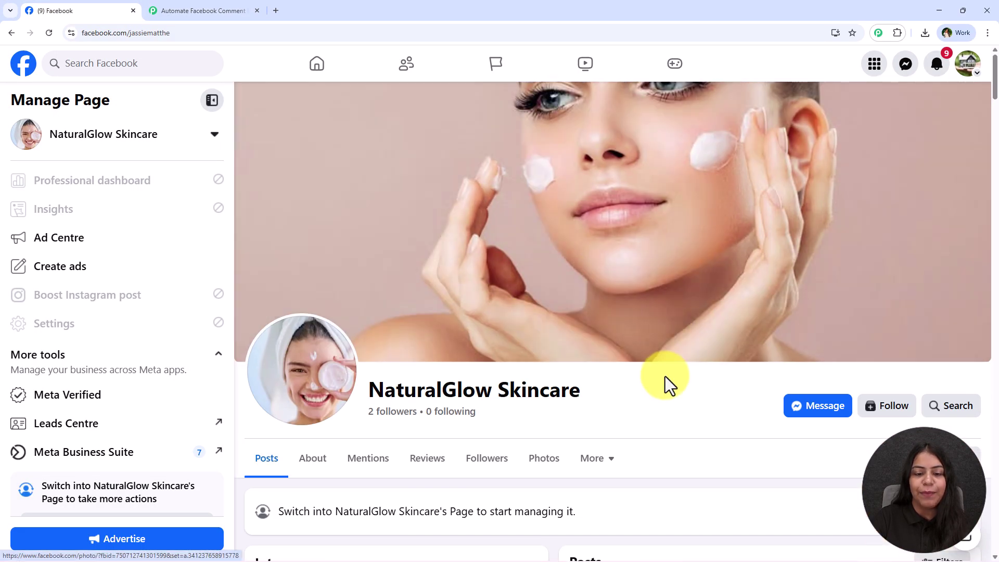
pyautogui.moveTo(667, 385); pyautogui.dragTo(379, 390)
pyautogui.click(200, 10)
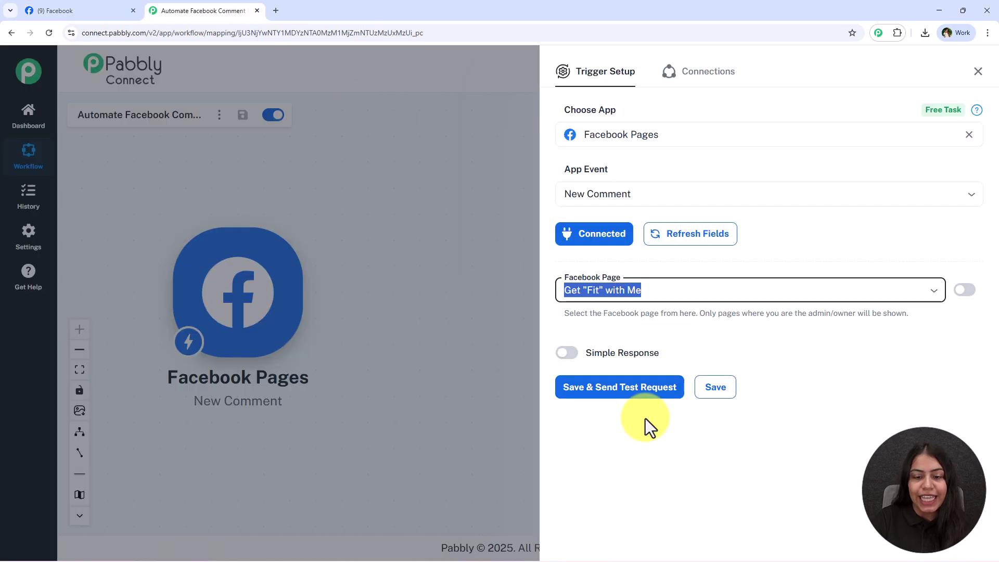
pyautogui.click(681, 297)
pyautogui.scroll(-8, 731, 437)
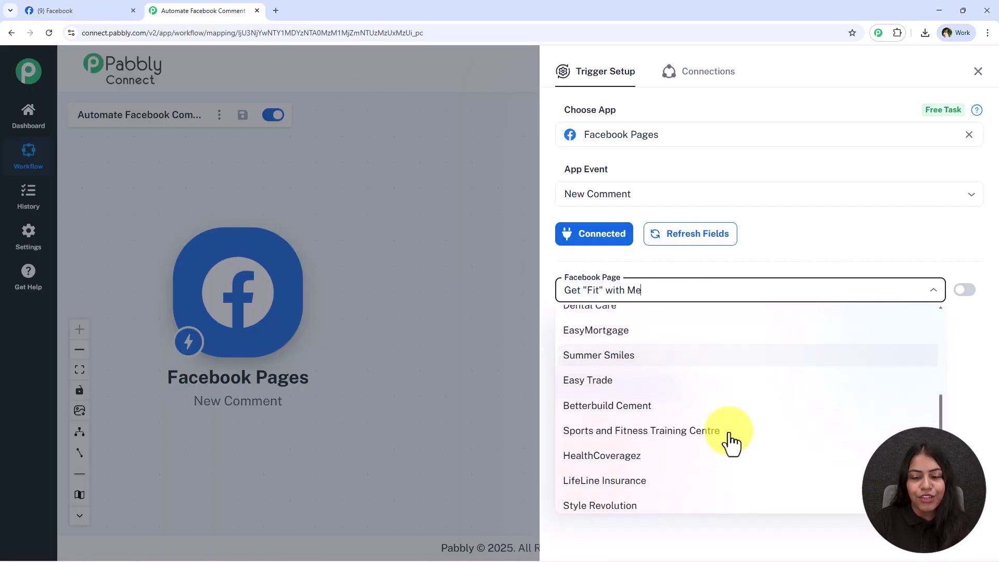
pyautogui.scroll(-3, 730, 437)
pyautogui.click(689, 434)
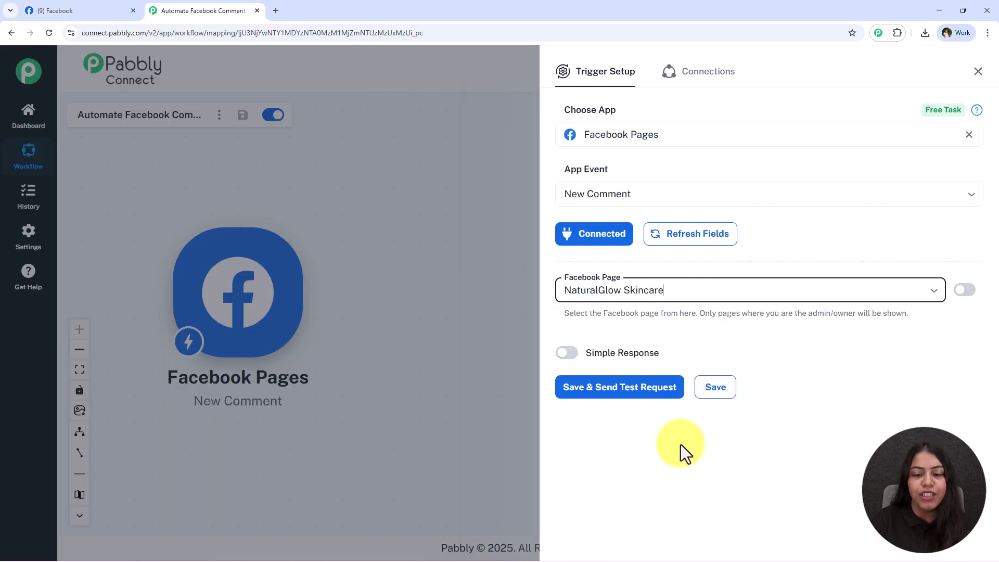
# Enable Simple Response for the trigger, then save it and send a test request
pyautogui.click(570, 358)
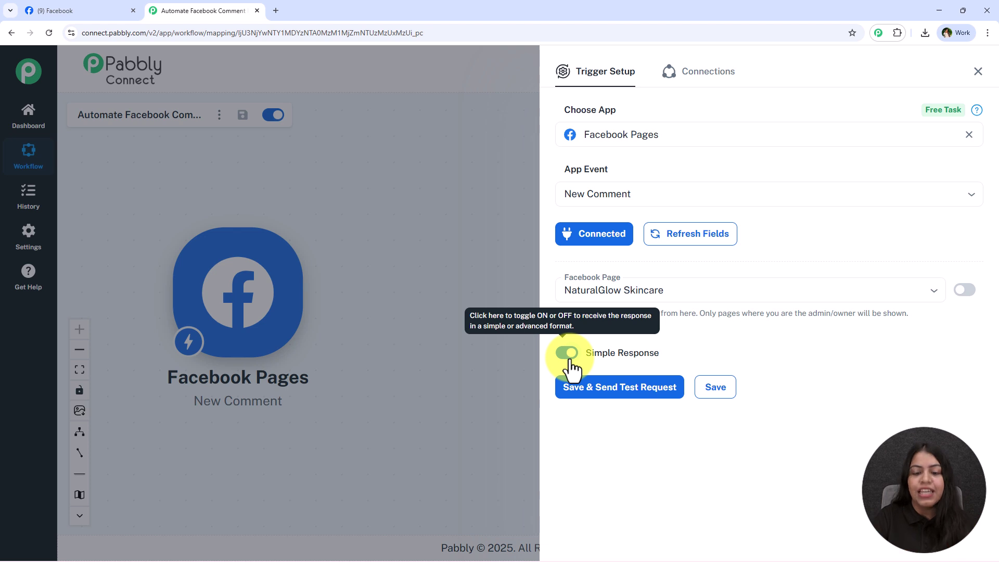
pyautogui.click(596, 391)
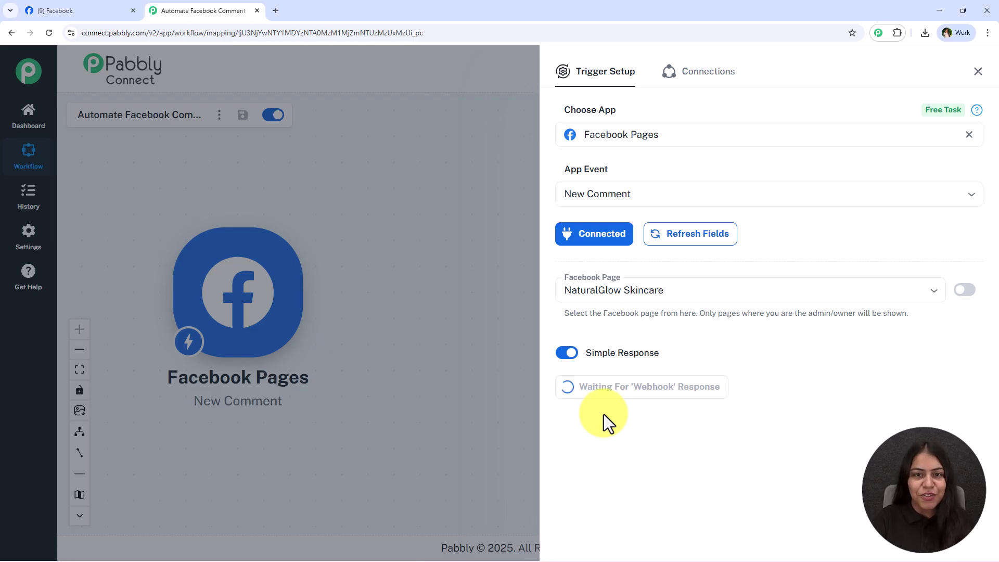
# Switch to Facebook and open the comment box of NaturalGlow Skincare's "Consistency is the secret to glowing skin" post
pyautogui.click(89, 9)
pyautogui.scroll(-5, 535, 290)
pyautogui.click(639, 237)
pyautogui.scroll(-15, 644, 245)
pyautogui.scroll(-8, 721, 265)
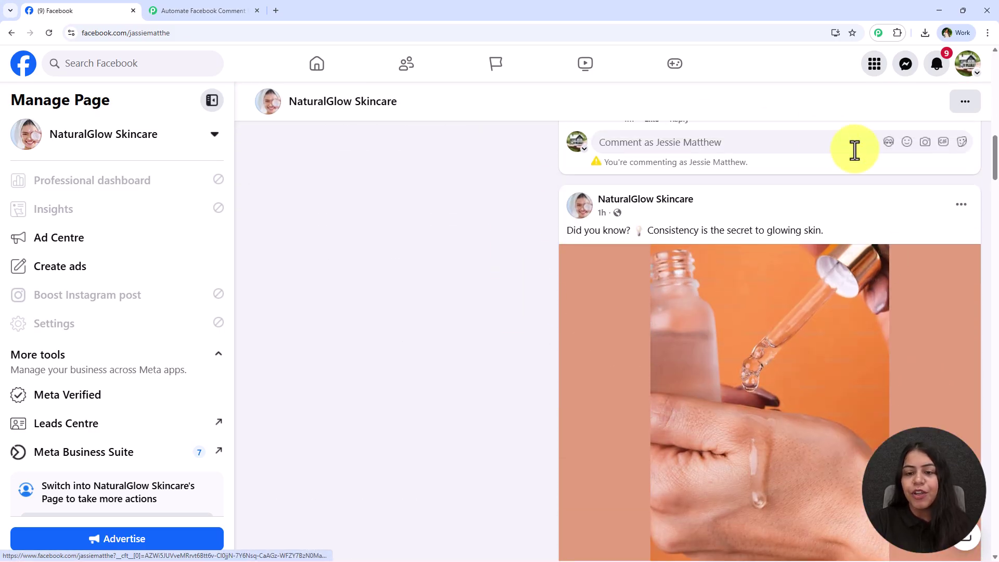
pyautogui.scroll(-6, 789, 260)
pyautogui.click(763, 372)
pyautogui.click(495, 379)
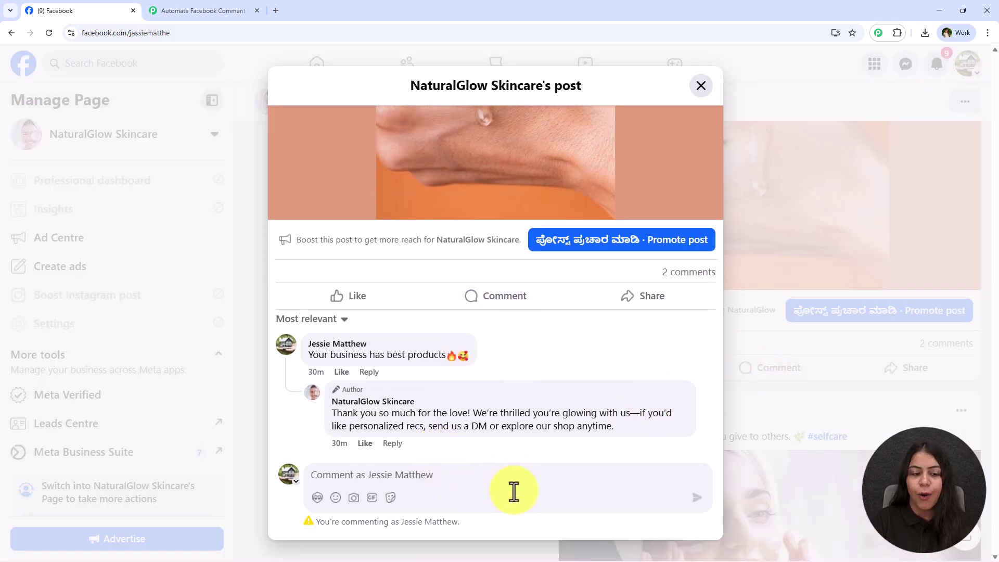
# Post the comment "There's something so genuine and trustworthy about the way you present skincare. It feels like you actually care about people's skin journeys."
pyautogui.write('There’s something so genuine and trustworthy about the way you present skincare. It feels like you actually care about people’s skin journeys.')
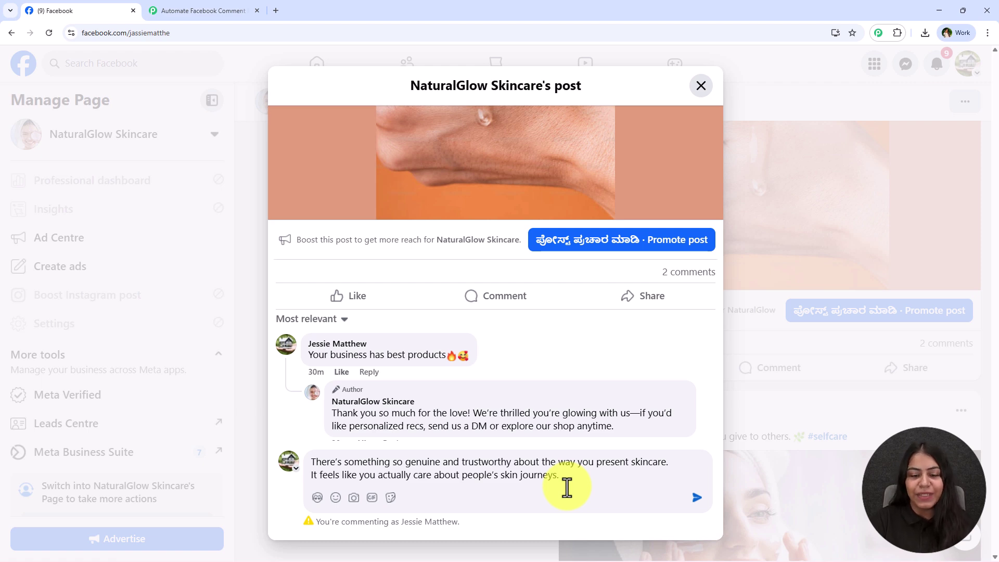
pyautogui.click(696, 497)
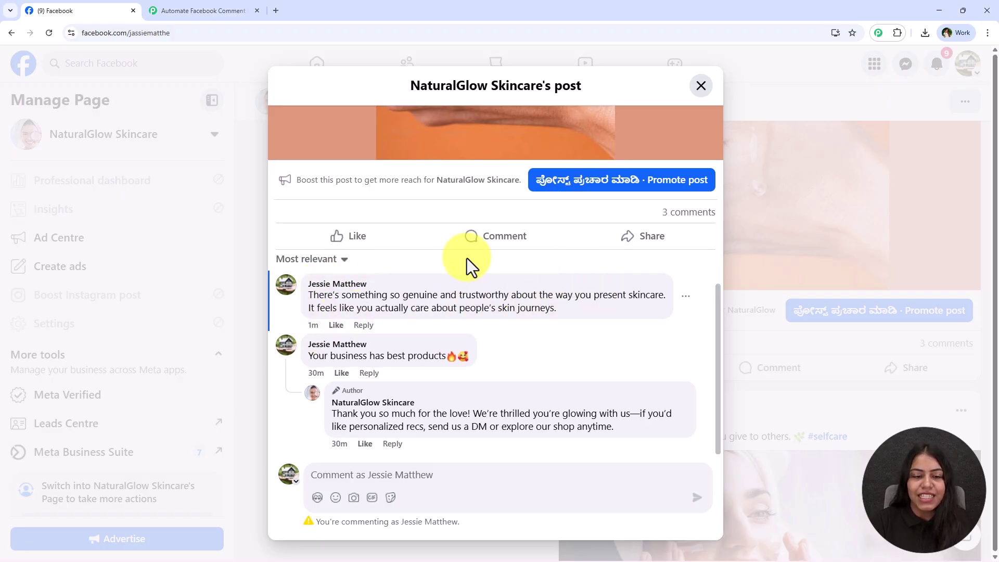
pyautogui.doubleClick(313, 325)
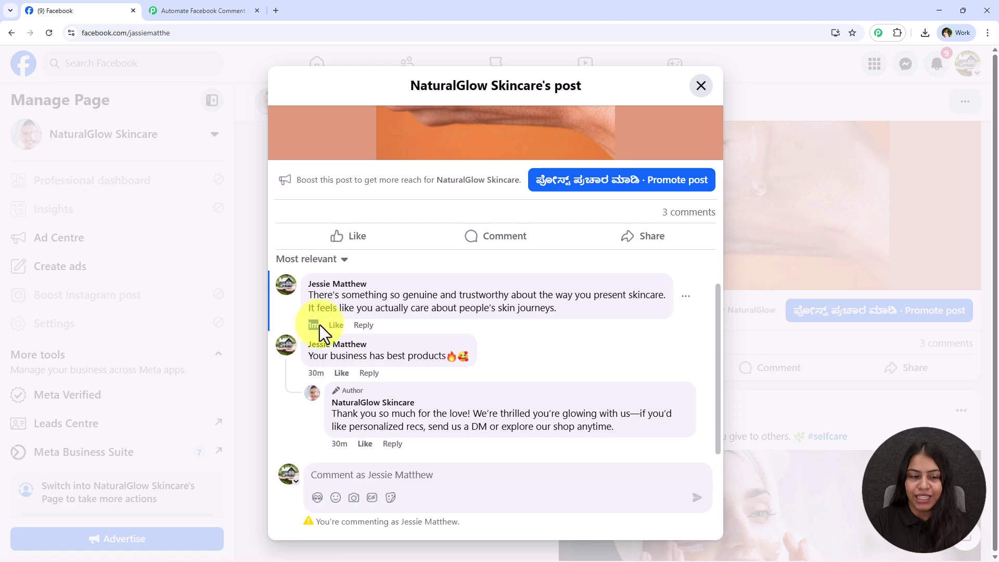
# Return to Pabbly Connect and examine the captured trigger response, including the commenter's name and the full comment message
pyautogui.click(158, 11)
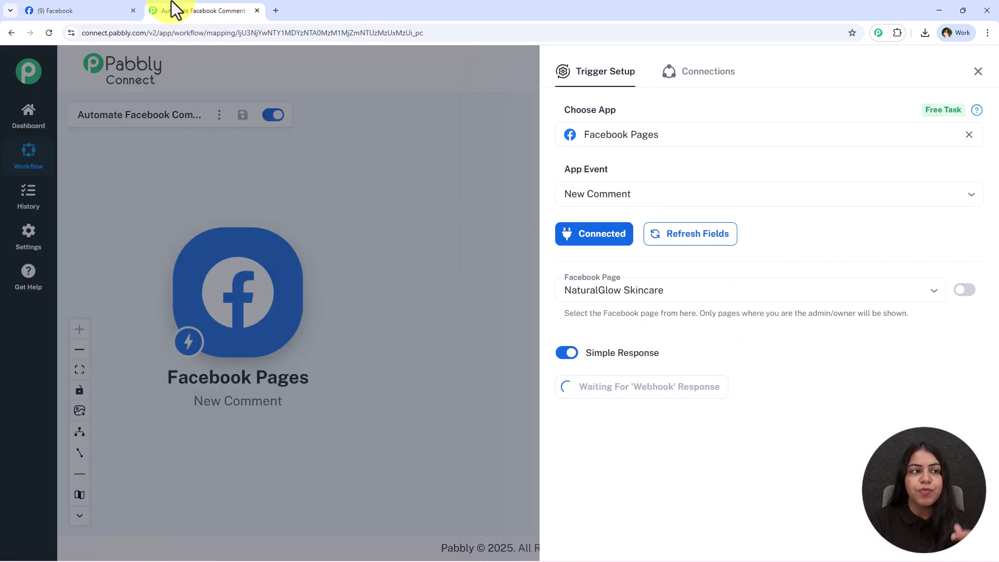
pyautogui.click(78, 10)
pyautogui.click(216, 11)
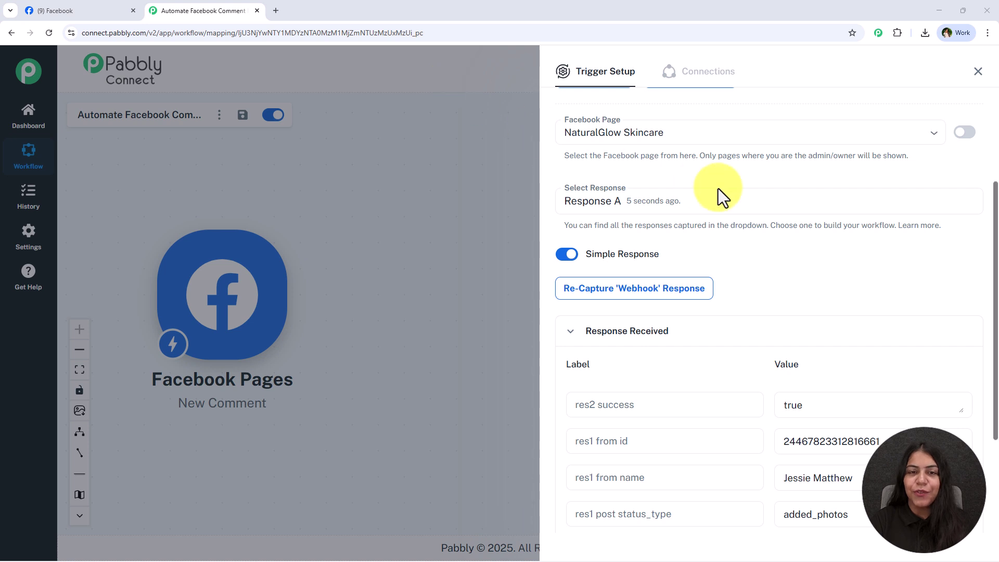
pyautogui.scroll(-5, 747, 258)
pyautogui.scroll(-4, 782, 297)
pyautogui.scroll(6, 791, 290)
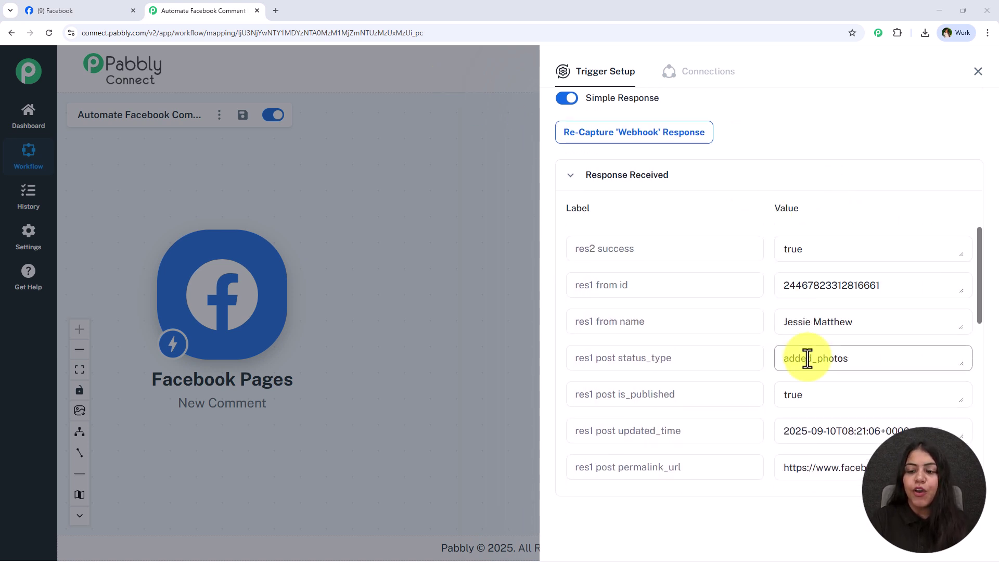
pyautogui.scroll(-1, 807, 359)
pyautogui.moveTo(876, 276); pyautogui.dragTo(767, 278)
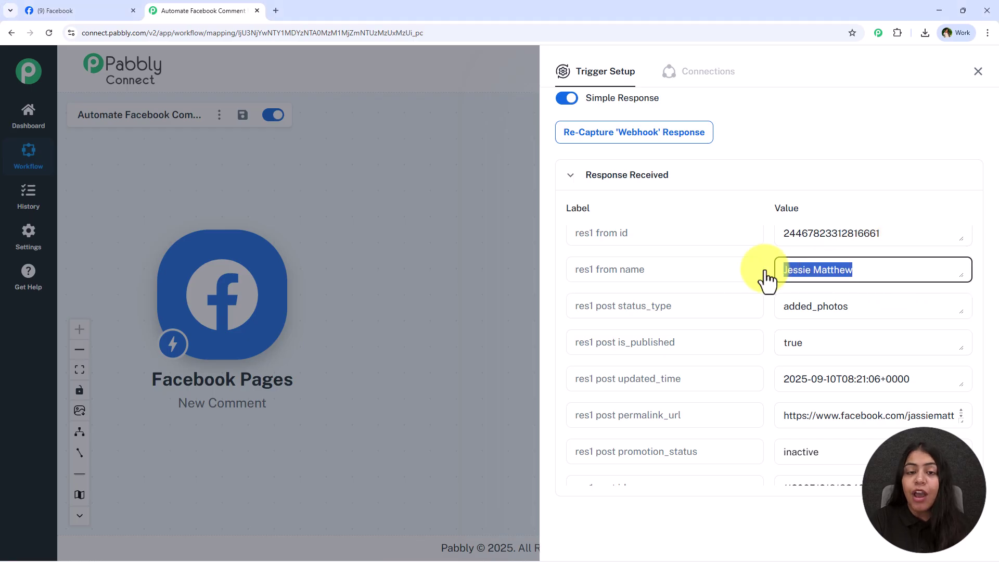
pyautogui.scroll(-3, 770, 376)
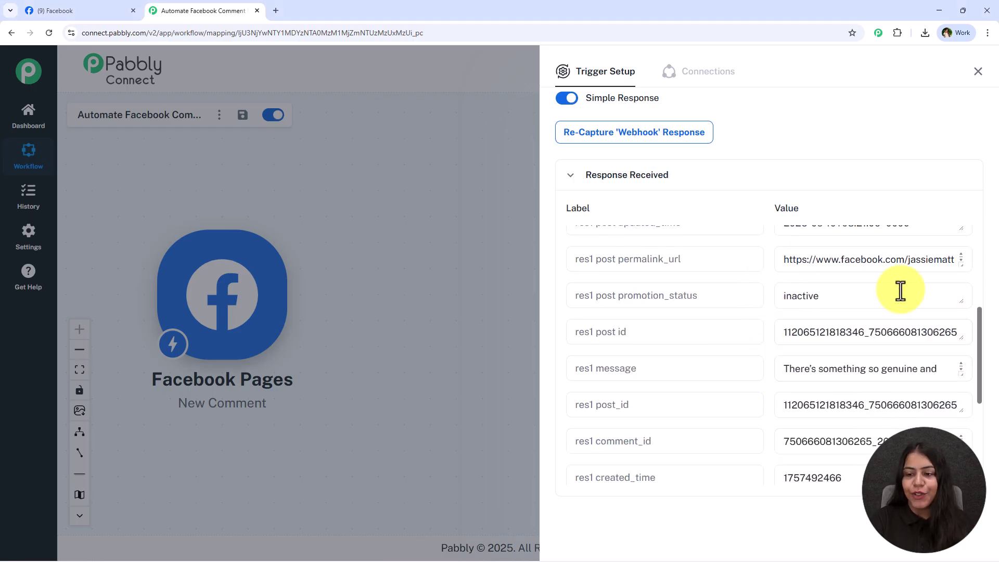
pyautogui.scroll(-2, 836, 363)
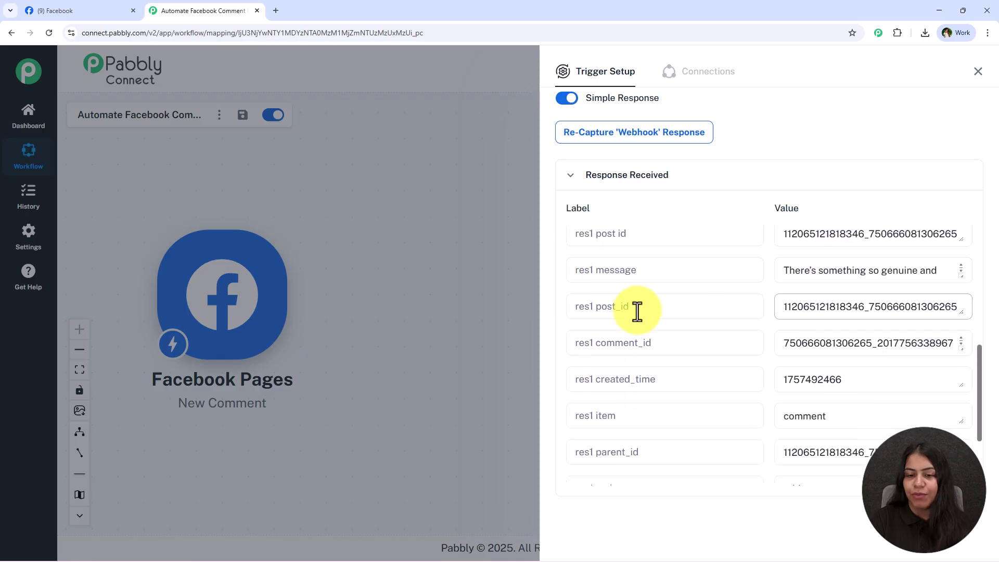
pyautogui.moveTo(961, 270); pyautogui.dragTo(953, 357)
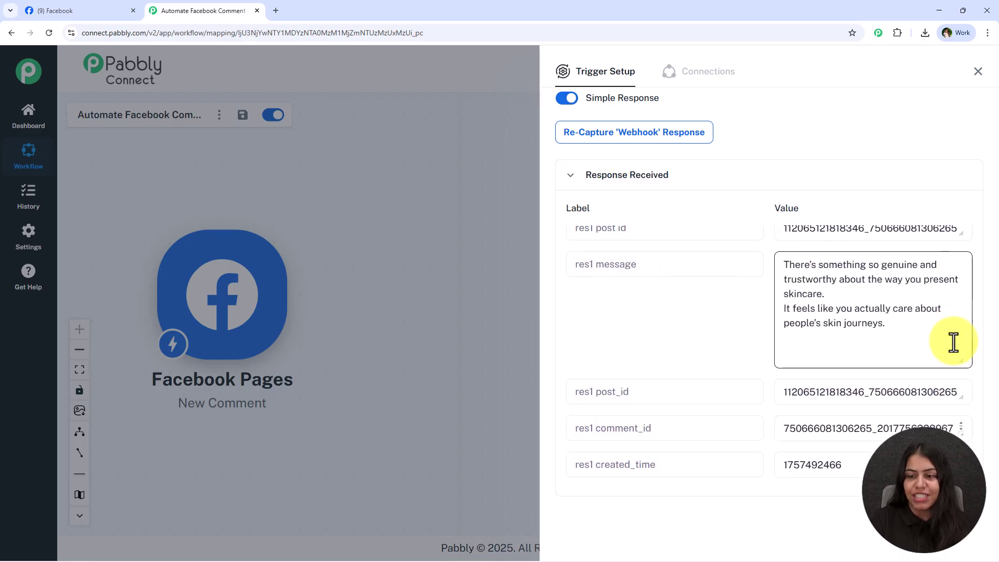
# Compare the captured message with the comment on Facebook and close the trigger setup
pyautogui.click(81, 9)
pyautogui.click(208, 11)
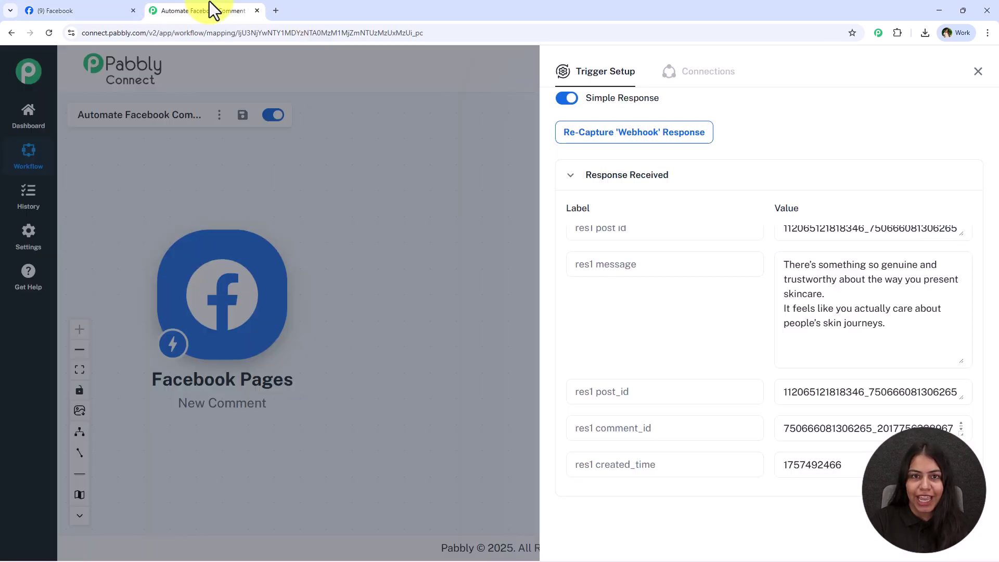
pyautogui.scroll(10, 692, 228)
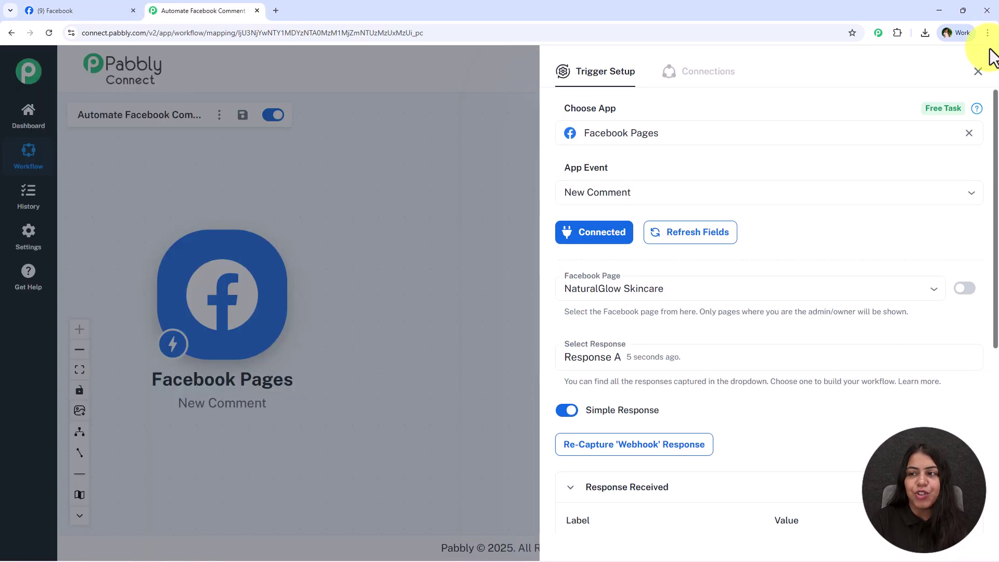
pyautogui.click(978, 71)
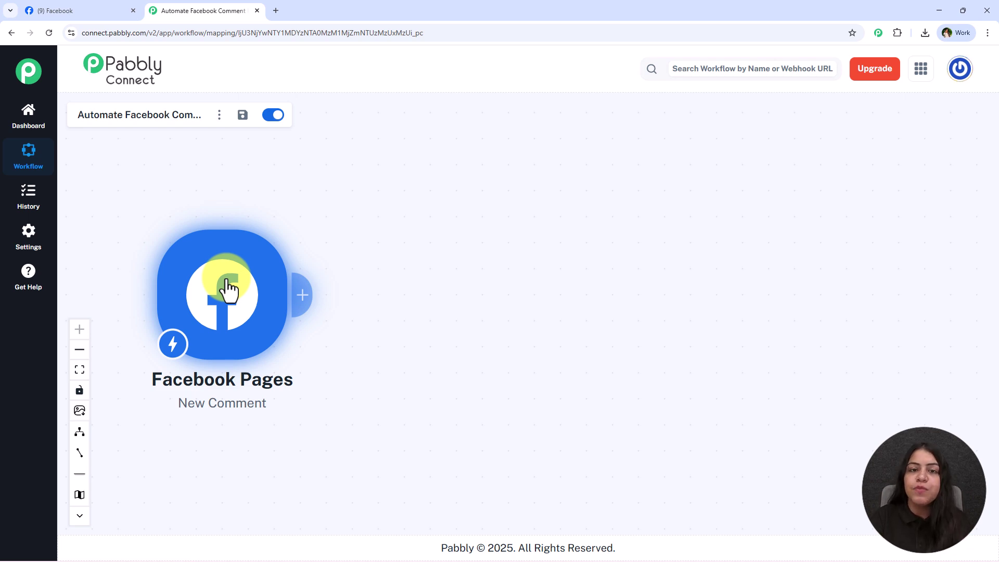
# Add an action after the trigger using the OpenAI (ChatGPT, DALL-E, Whisper) app with the ChatGPT event
pyautogui.click(309, 307)
pyautogui.write('OpenAI')
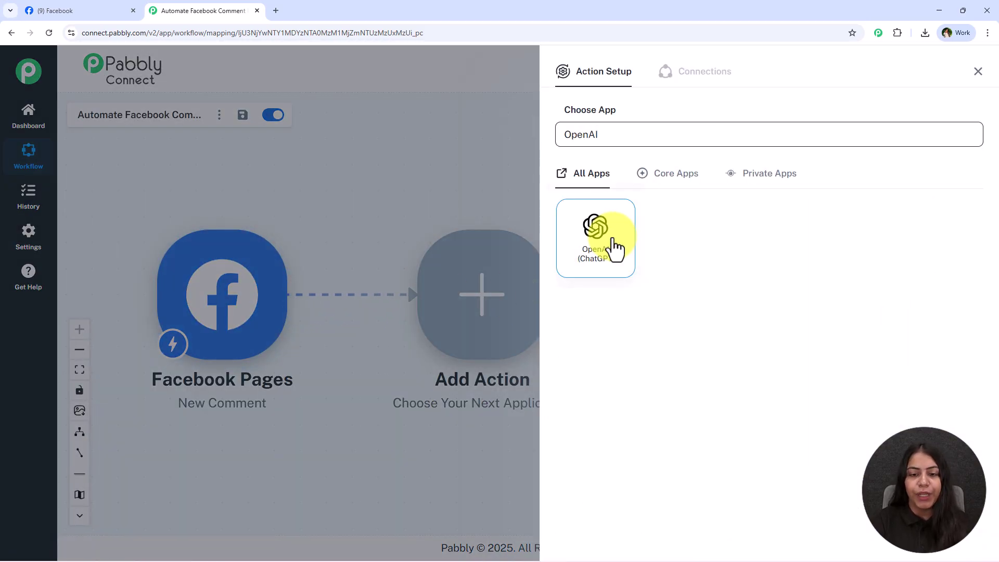
pyautogui.click(614, 244)
pyautogui.click(616, 197)
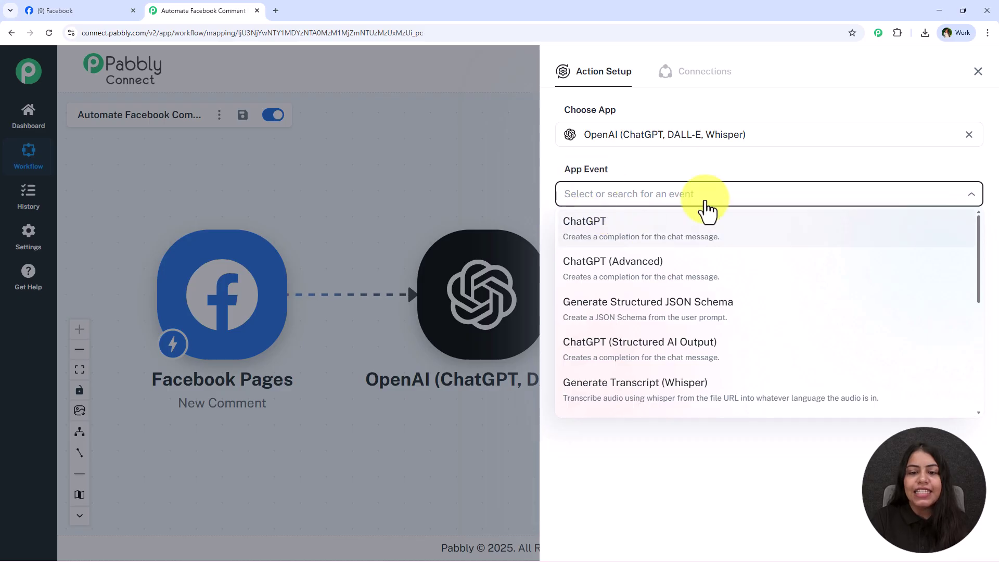
pyautogui.click(668, 238)
# Start a new connection for the OpenAI action and open the linked OpenAI API Keys page
pyautogui.click(602, 234)
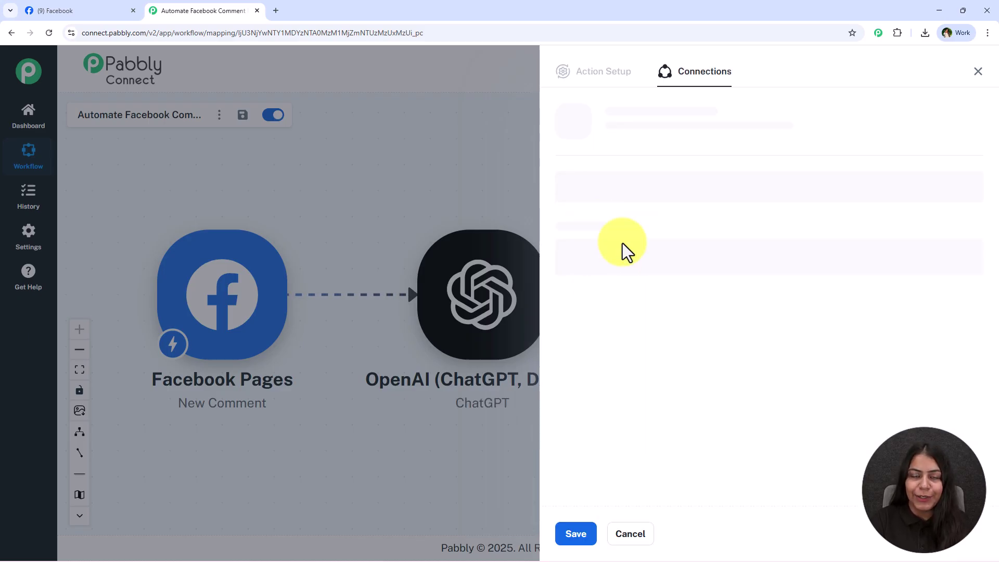
pyautogui.click(637, 171)
pyautogui.click(676, 172)
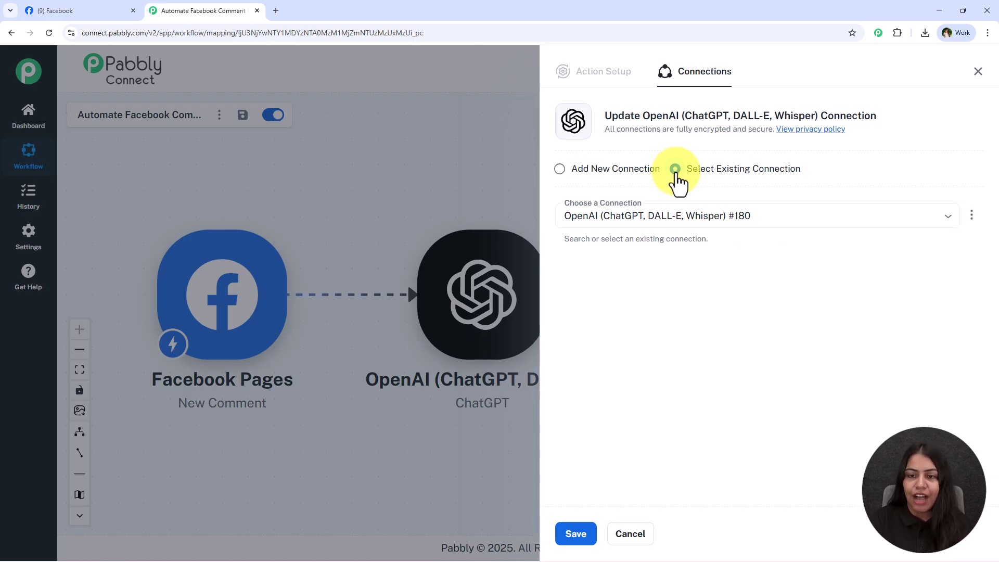
pyautogui.click(577, 536)
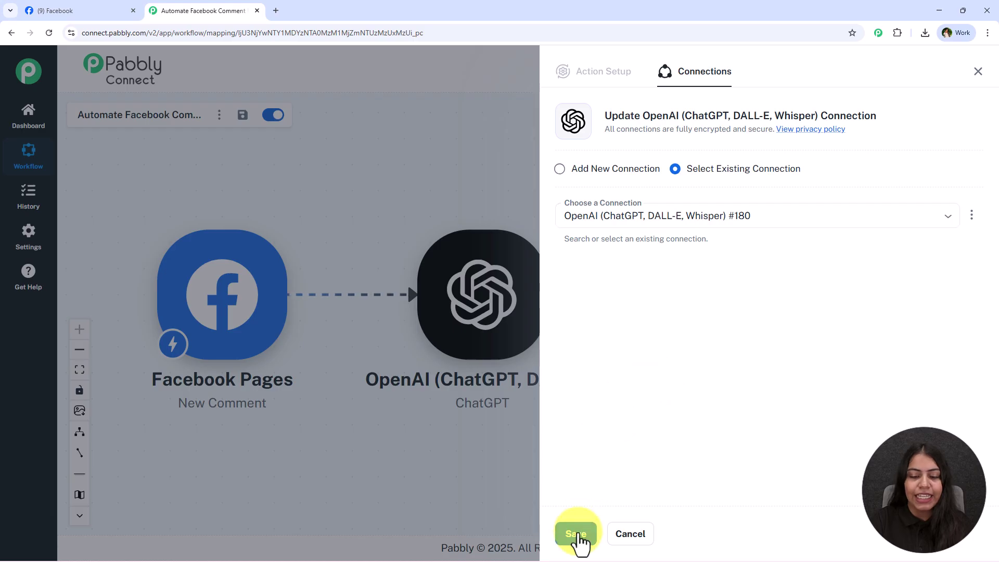
pyautogui.click(642, 170)
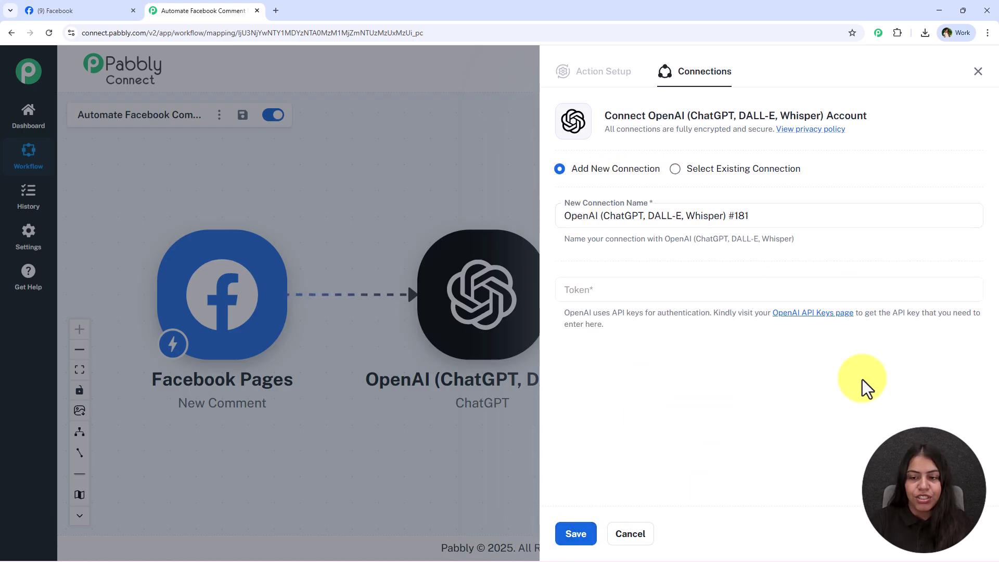
pyautogui.moveTo(722, 316); pyautogui.dragTo(780, 330)
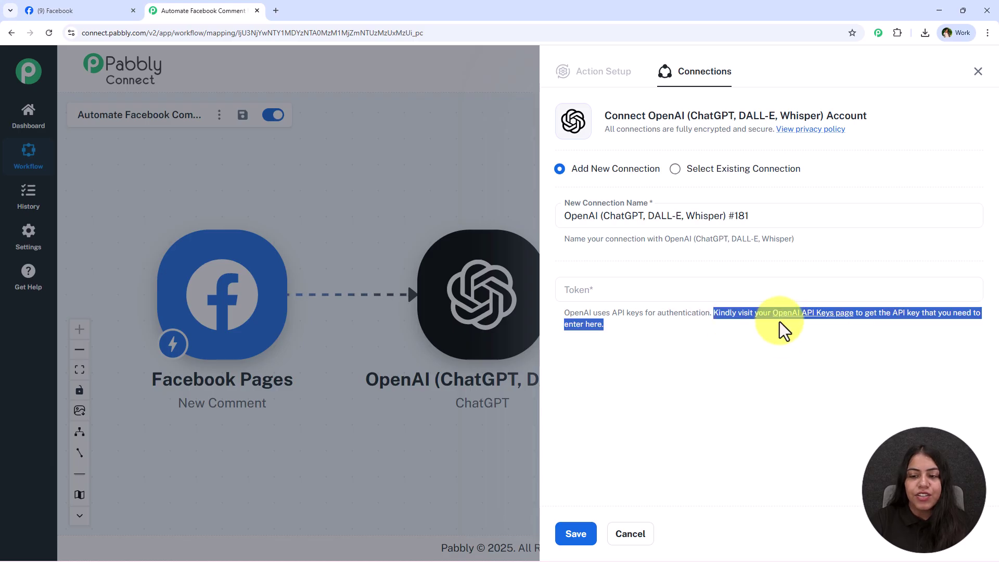
pyautogui.click(782, 322)
pyautogui.click(821, 318)
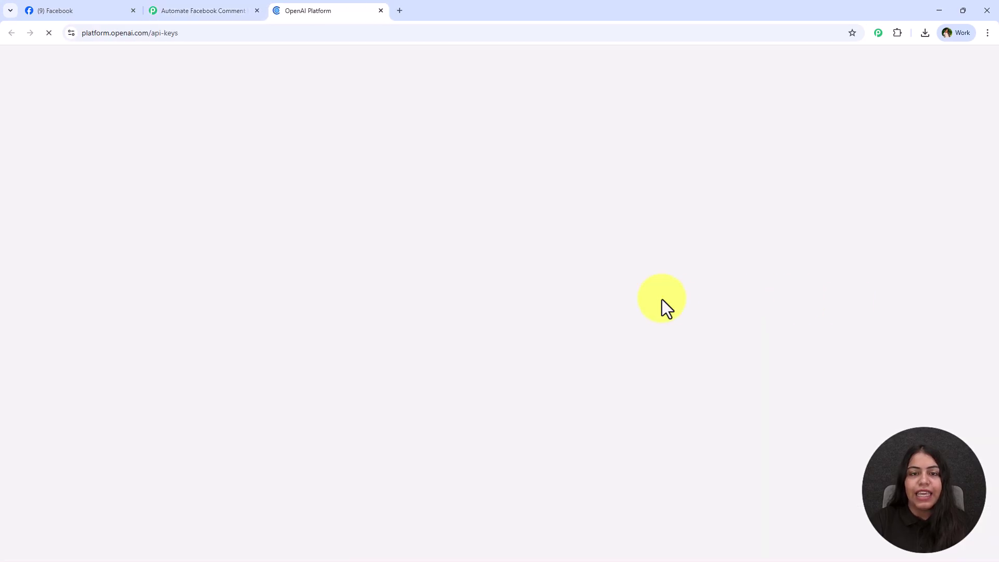
pyautogui.click(217, 10)
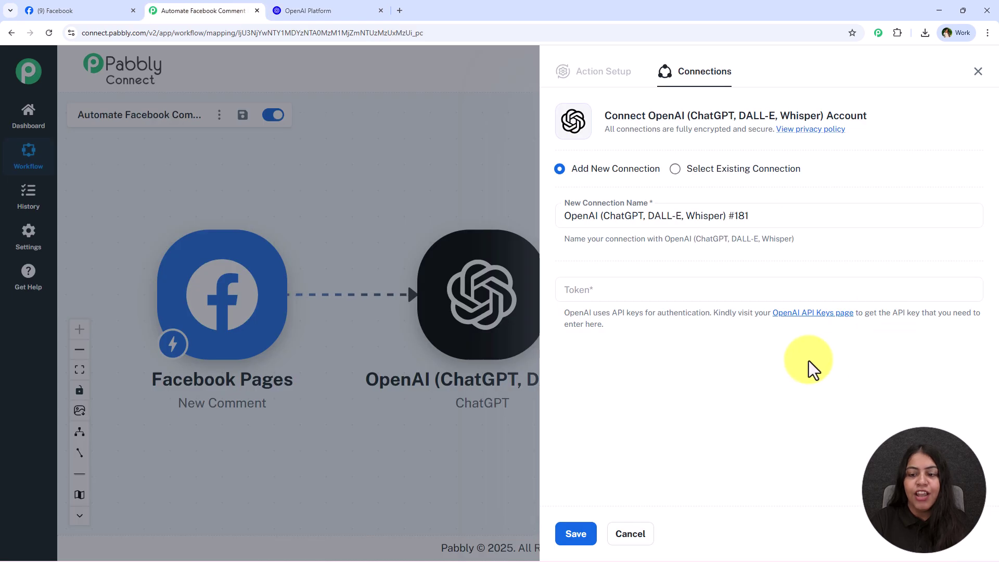
pyautogui.click(282, 14)
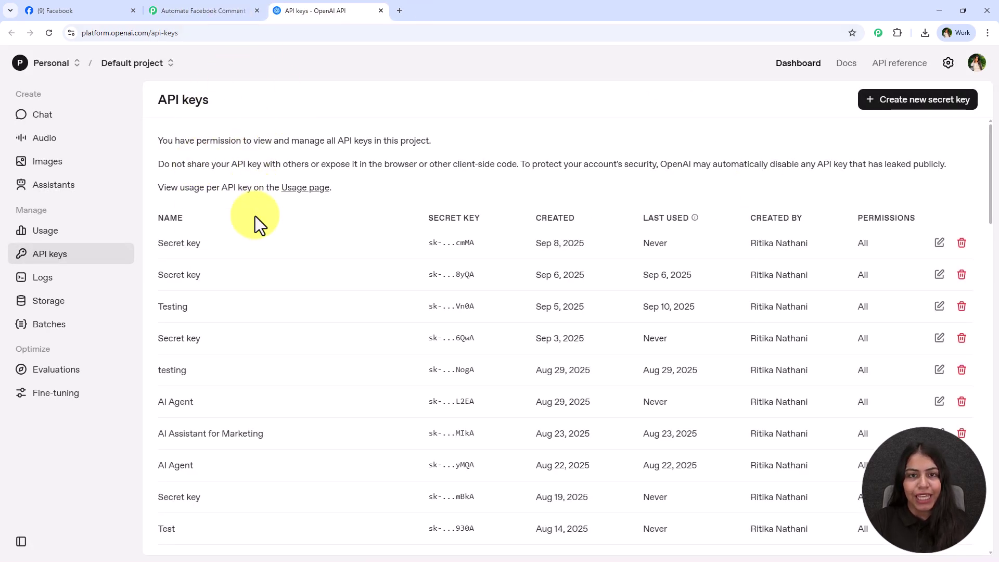
# Create a new OpenAI secret key named Test in the default project and copy the generated key
pyautogui.click(926, 109)
pyautogui.click(432, 297)
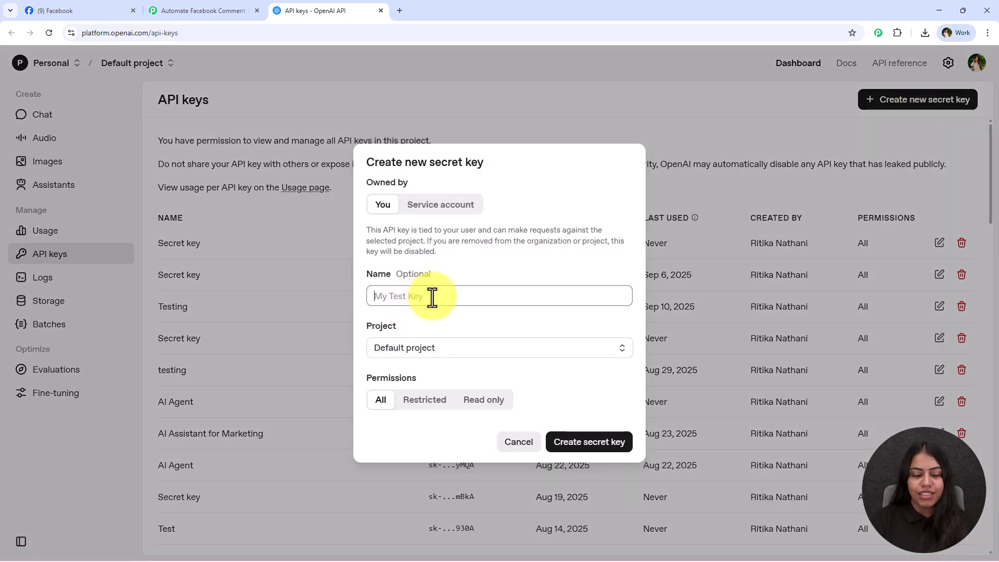
pyautogui.write('Test')
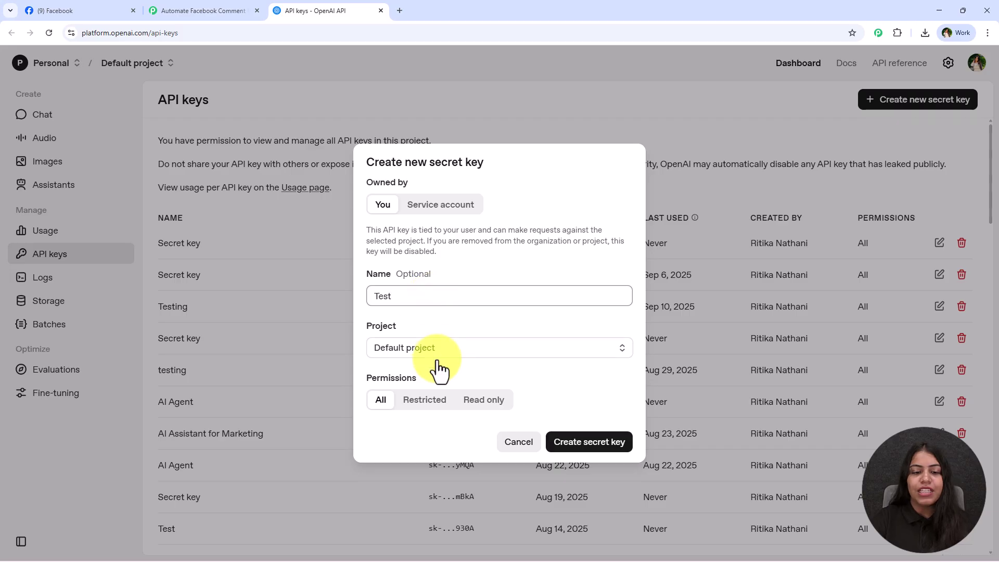
pyautogui.click(590, 448)
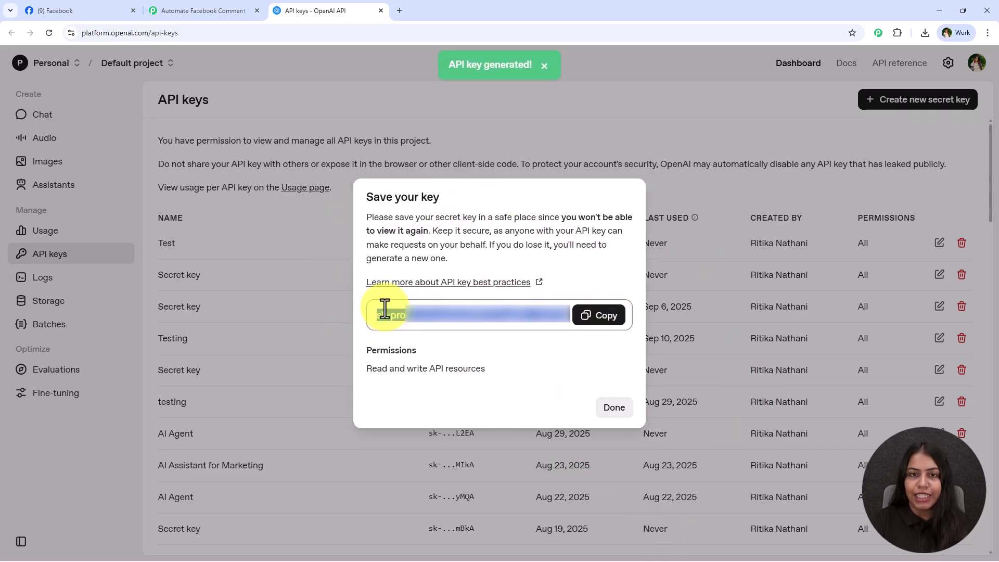
pyautogui.click(605, 316)
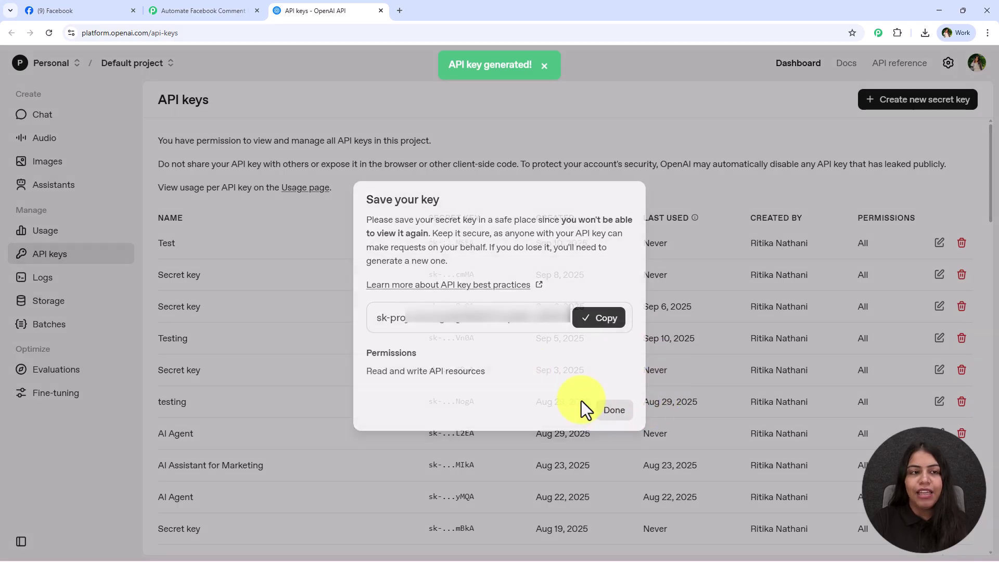
pyautogui.click(606, 410)
# Return to Pabbly Connect, paste the API key as the OpenAI connection's token and save the connection
pyautogui.click(177, 7)
pyautogui.click(592, 285)
pyautogui.hotkey('ctrl', 'v')
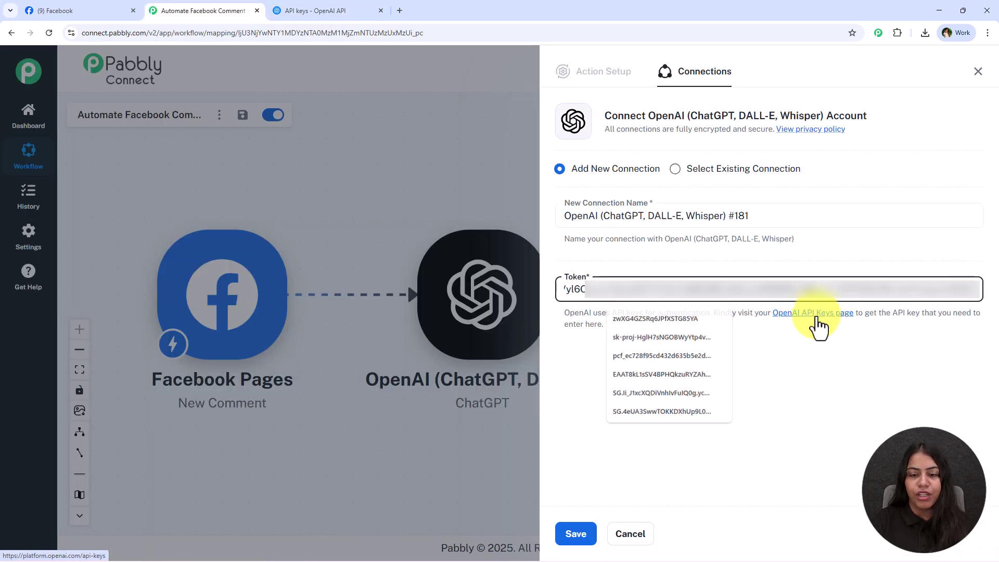
pyautogui.click(582, 532)
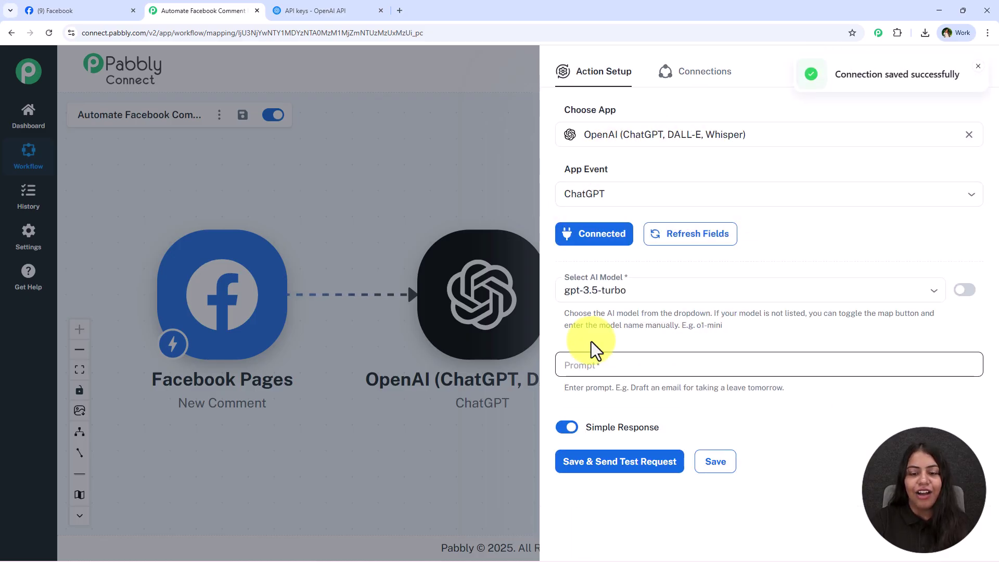
# Set the AI model of the ChatGPT action to gpt-5
pyautogui.click(674, 290)
pyautogui.scroll(-3, 787, 403)
pyautogui.scroll(3, 624, 372)
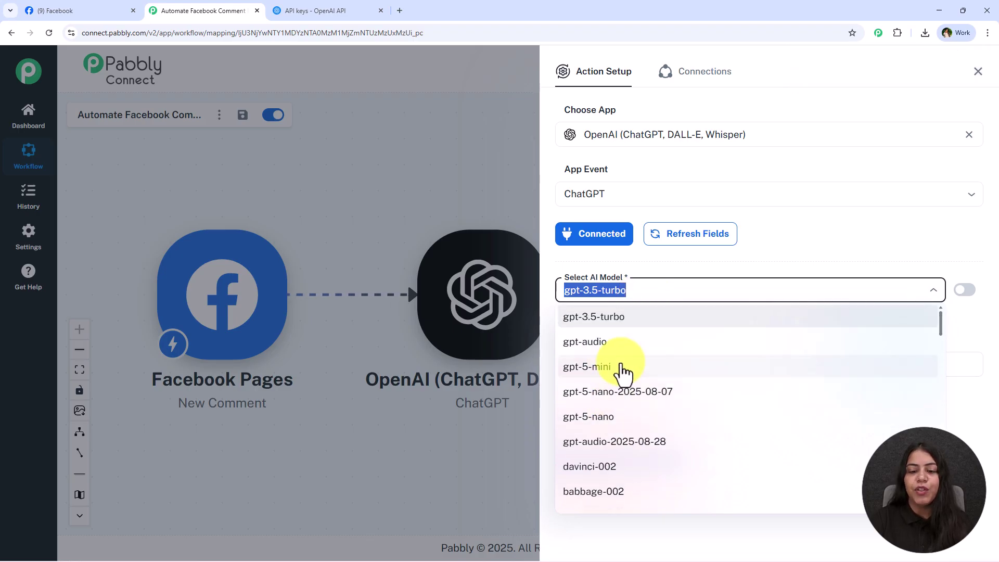
pyautogui.scroll(-3, 635, 423)
pyautogui.write('5')
pyautogui.click(607, 448)
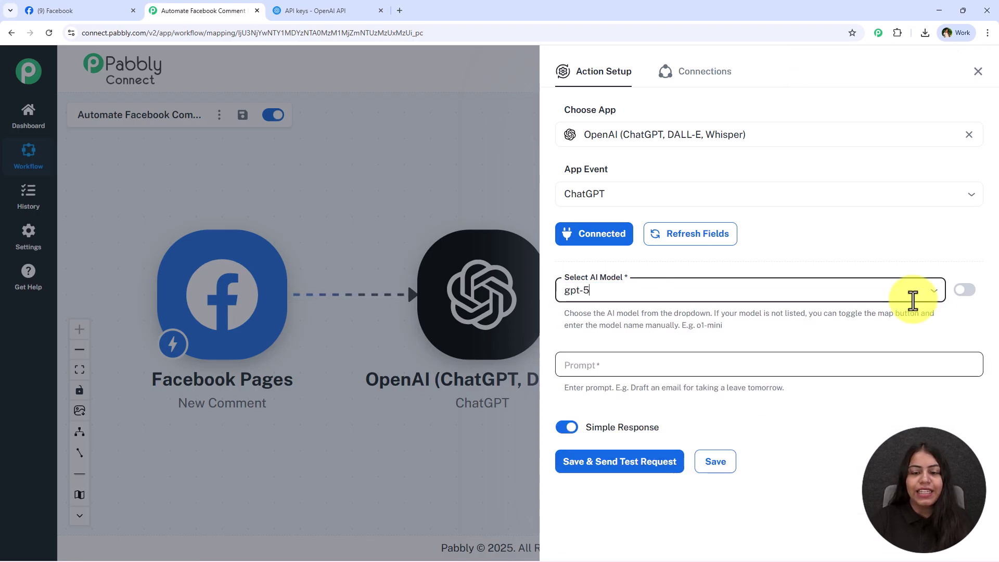
# Paste the prepared prompt that makes ChatGPT the "Natural Glow Skincare" social media assistant, with guidelines for replying to Facebook comments
pyautogui.click(623, 365)
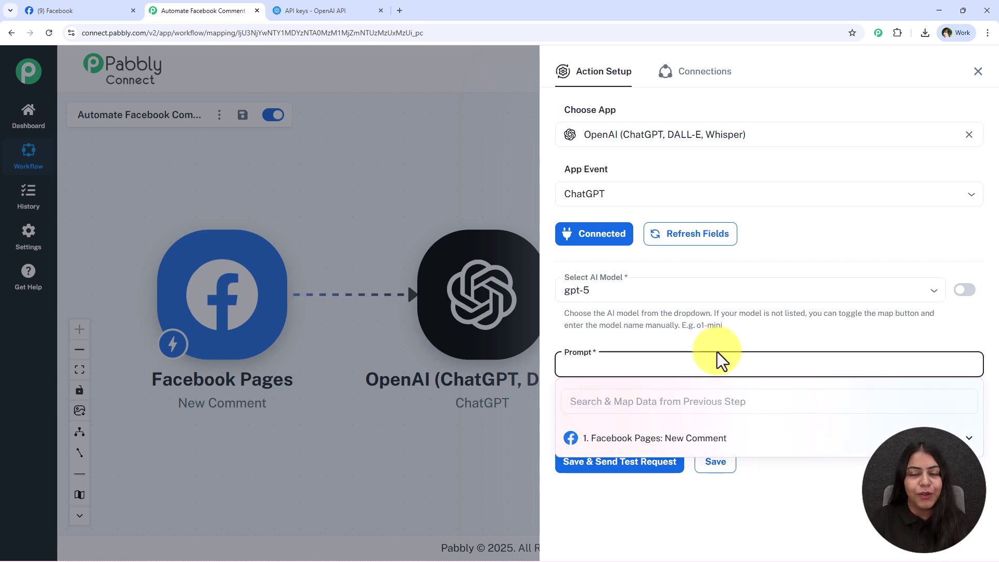
pyautogui.hotkey('ctrl', 'v')
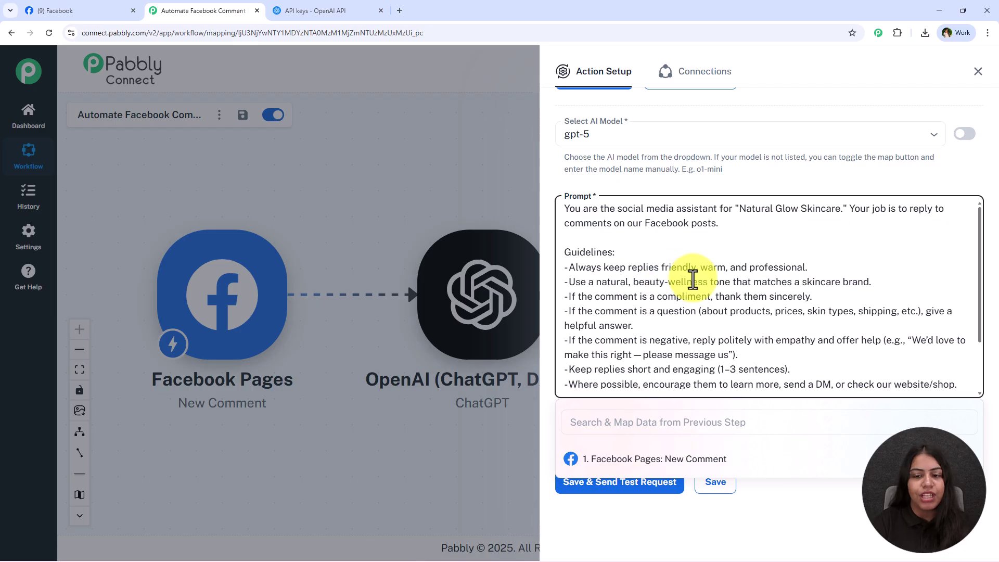
# Map the trigger's res1 message value after "Here is the comment:" in the ChatGPT prompt
pyautogui.scroll(-2, 692, 276)
pyautogui.scroll(2, 692, 279)
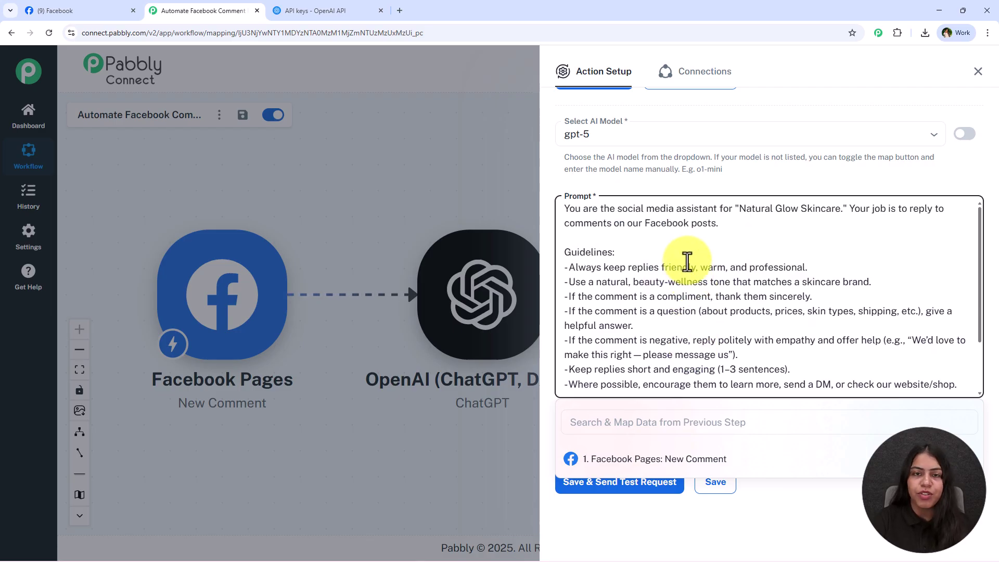
pyautogui.scroll(-2, 687, 261)
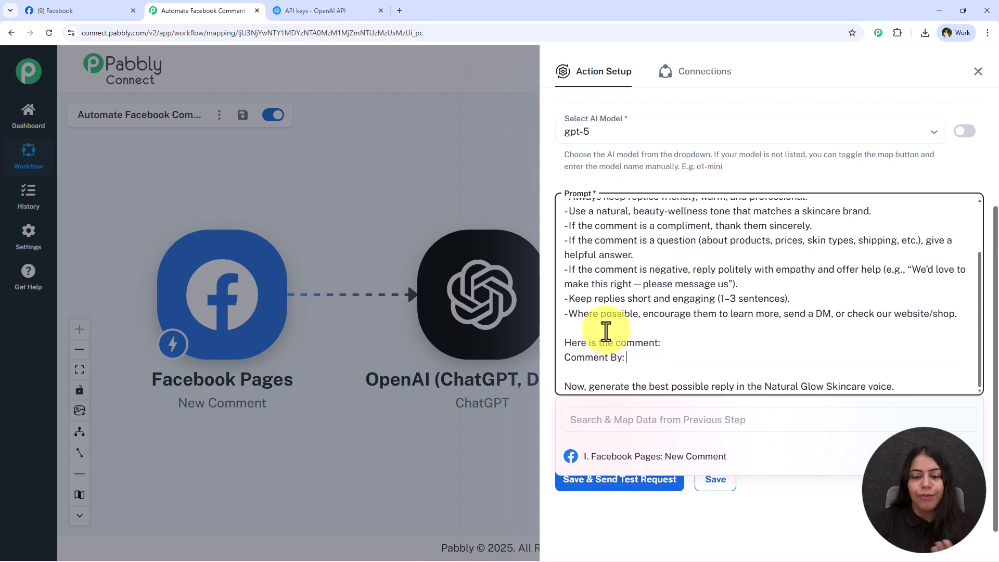
pyautogui.click(700, 341)
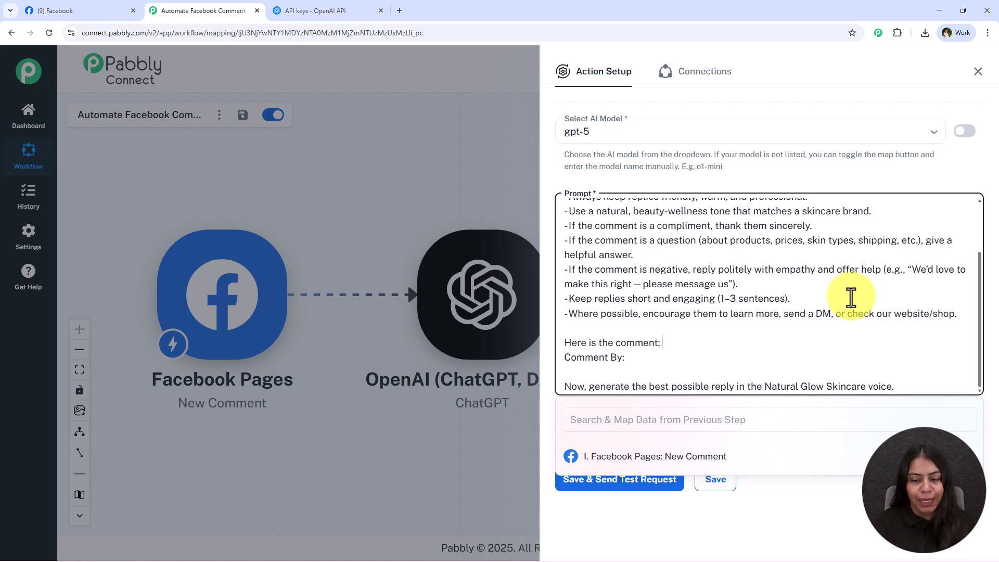
pyautogui.click(765, 457)
pyautogui.scroll(-3, 781, 463)
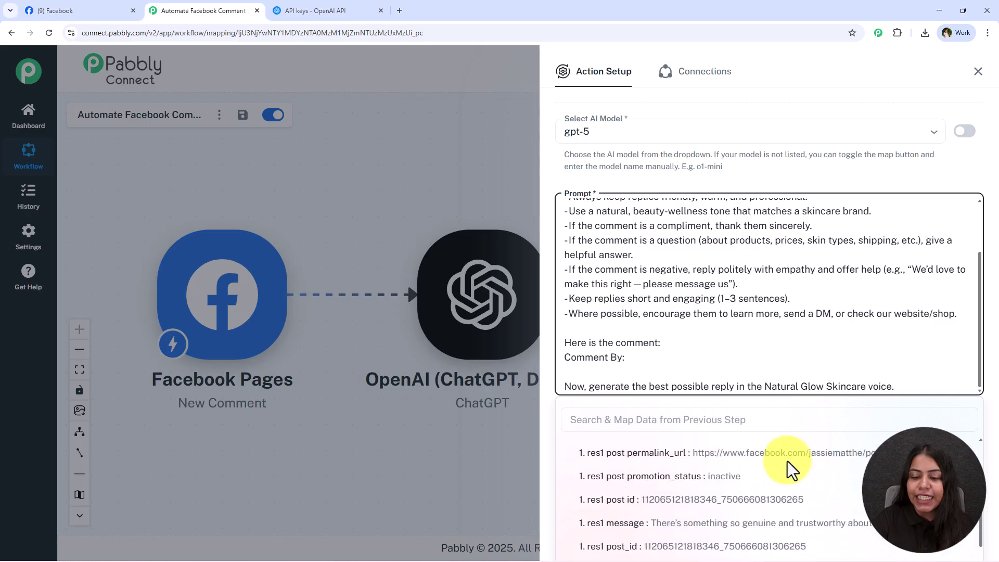
pyautogui.scroll(-2, 788, 460)
pyautogui.click(787, 483)
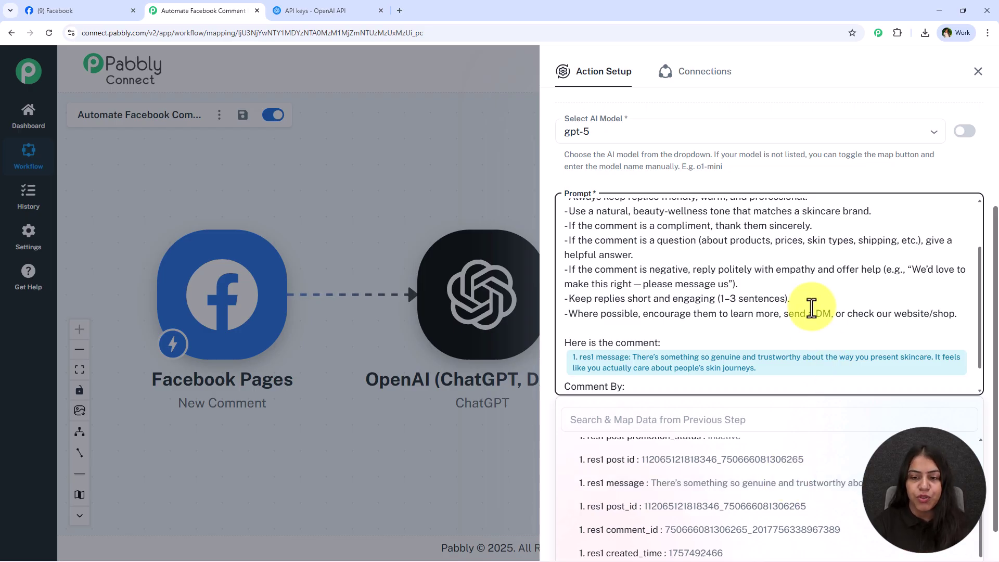
# Map the commenter's res1 from name value after "Comment By:" in the prompt
pyautogui.scroll(-1, 809, 308)
pyautogui.click(703, 357)
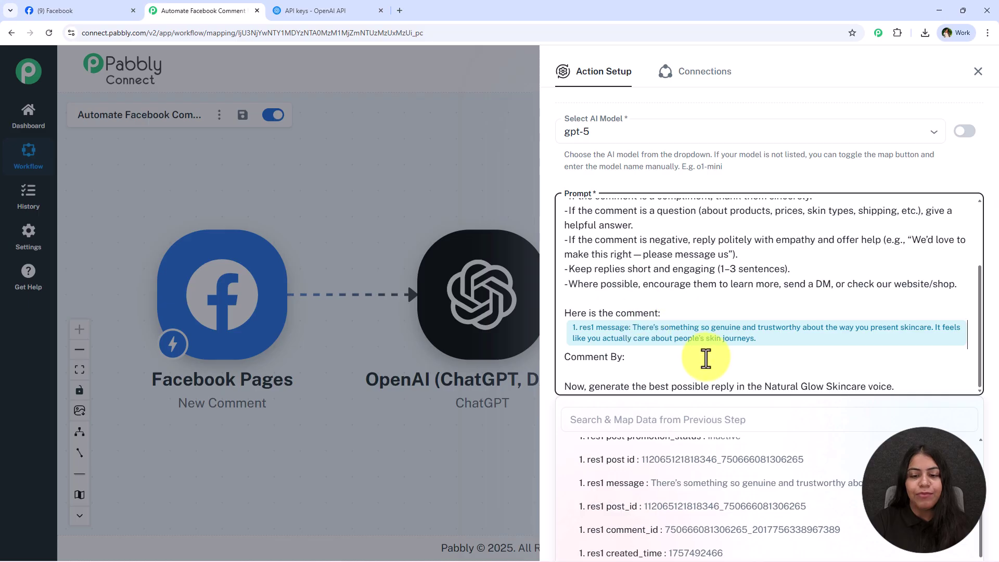
pyautogui.scroll(4, 699, 510)
pyautogui.scroll(3, 697, 528)
pyautogui.click(698, 527)
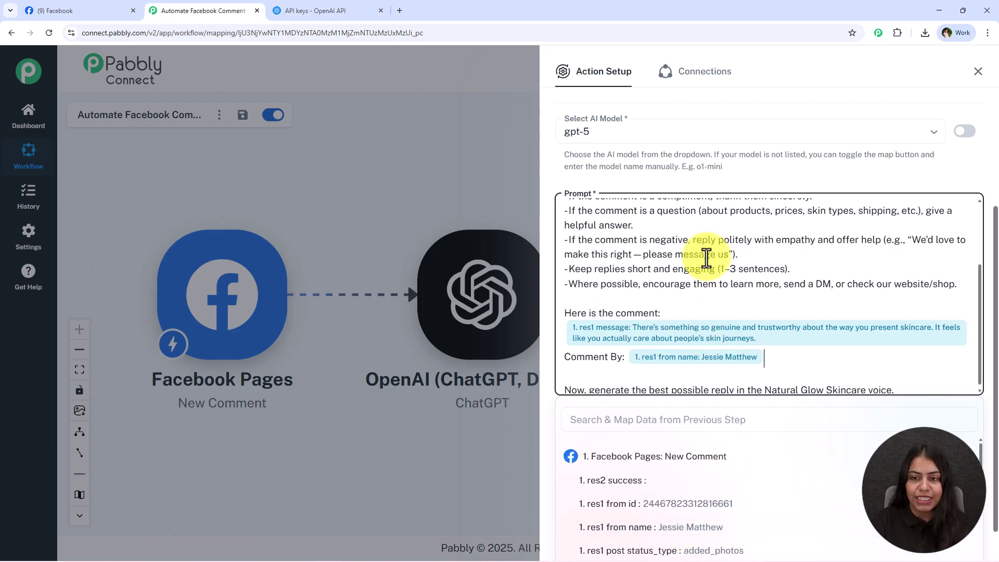
pyautogui.click(718, 182)
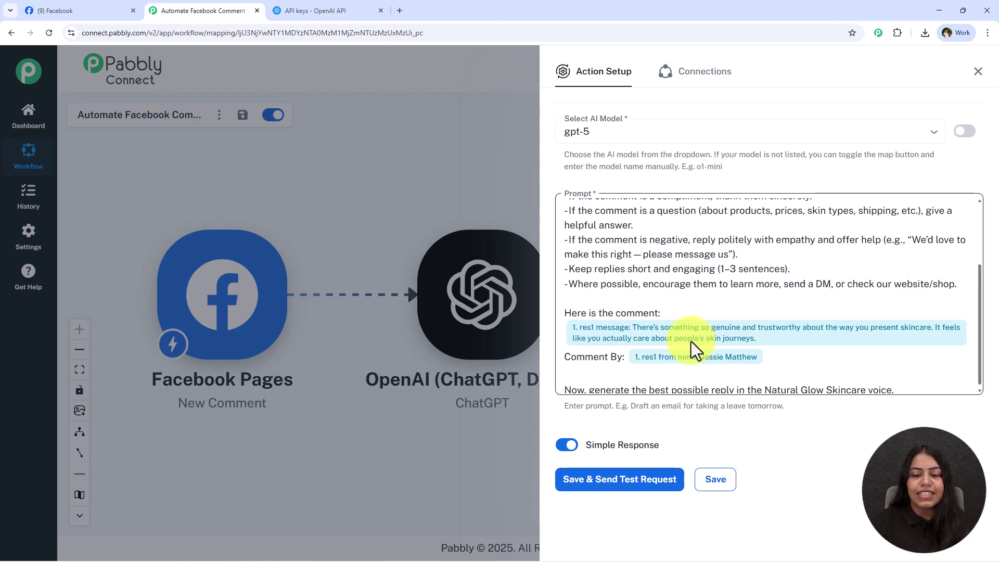
# Save the ChatGPT action with a test request, review the generated reply in the message content, and close the action setup
pyautogui.scroll(-1, 684, 312)
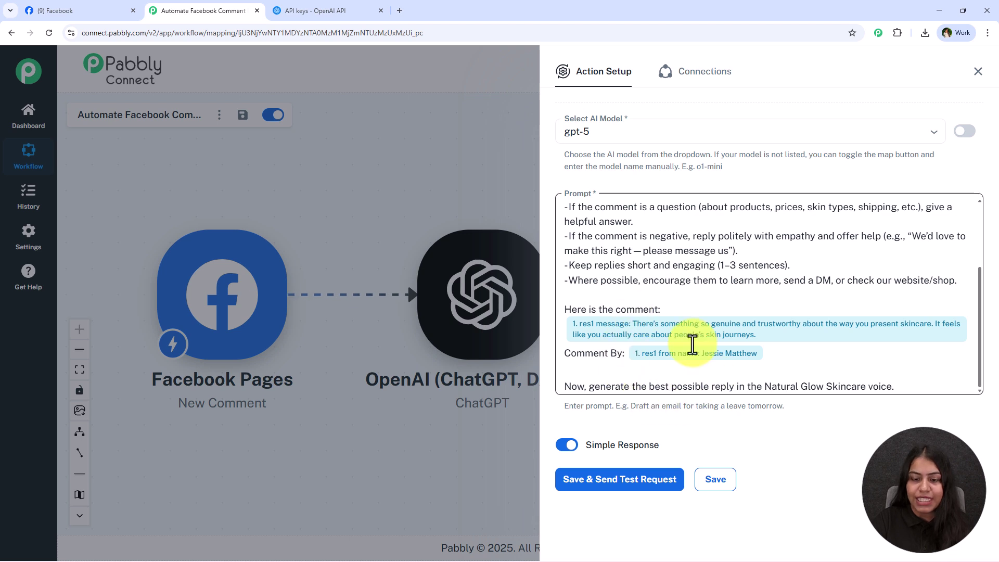
pyautogui.click(614, 479)
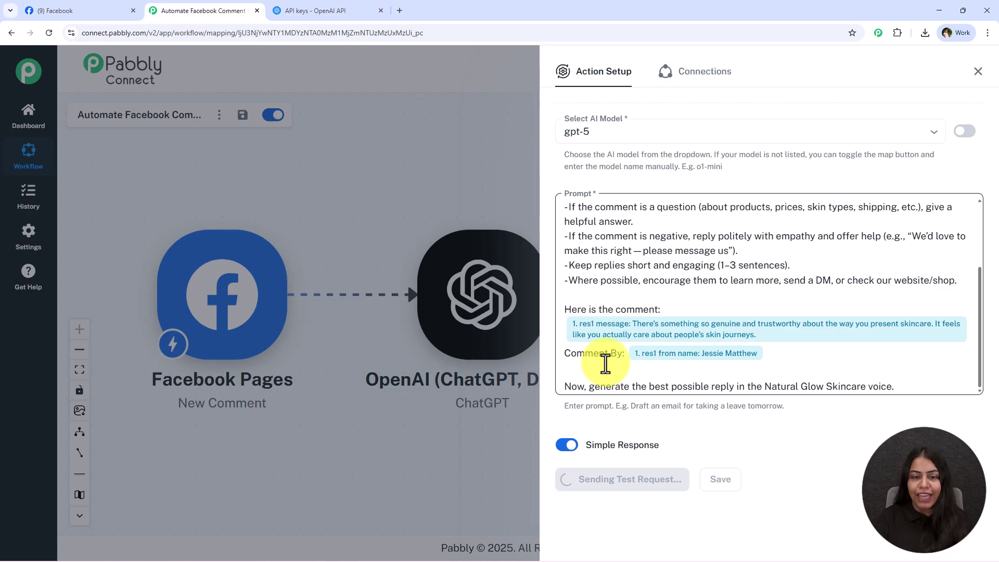
pyautogui.scroll(-7, 655, 366)
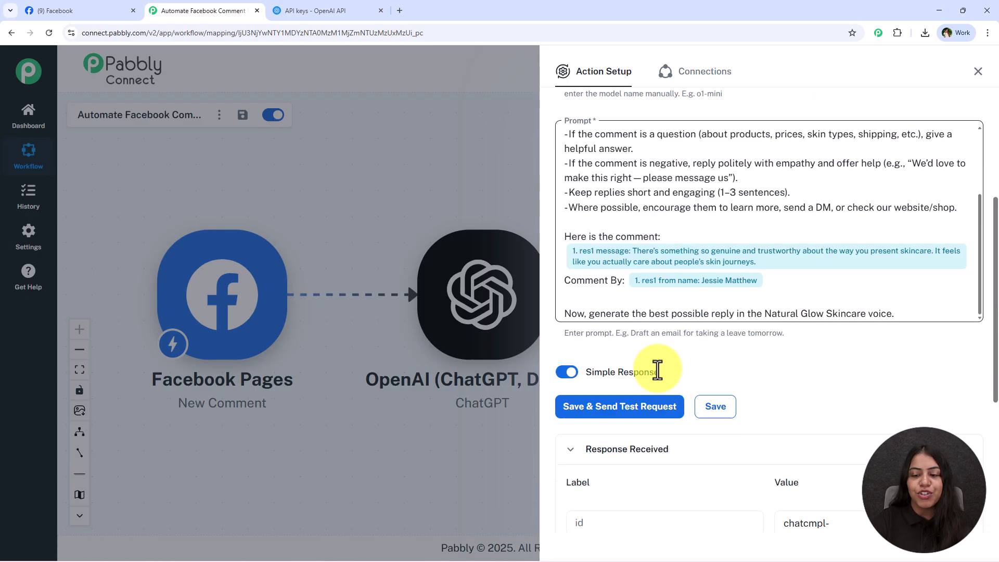
pyautogui.scroll(-1, 709, 353)
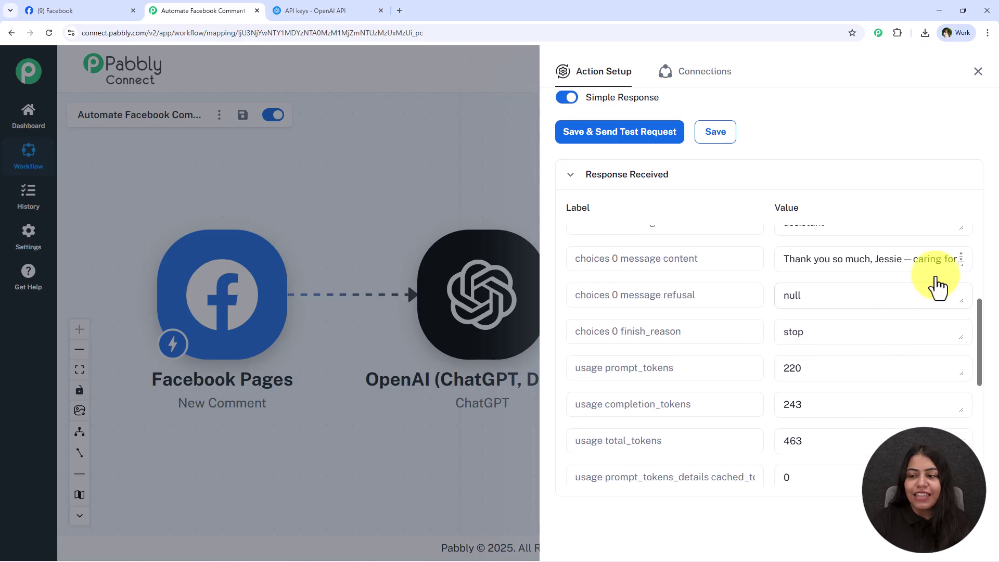
pyautogui.moveTo(959, 276); pyautogui.dragTo(953, 349)
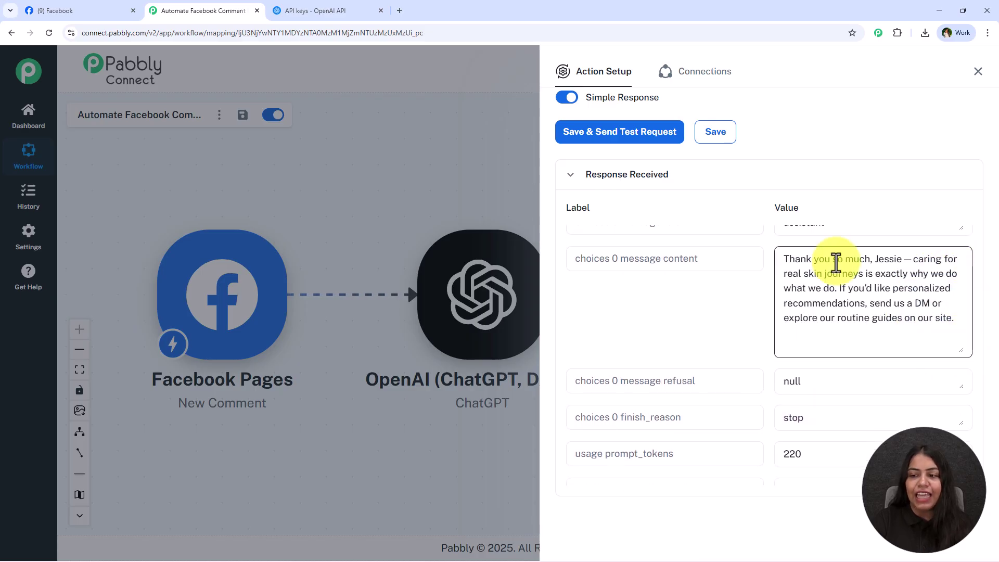
pyautogui.doubleClick(880, 258)
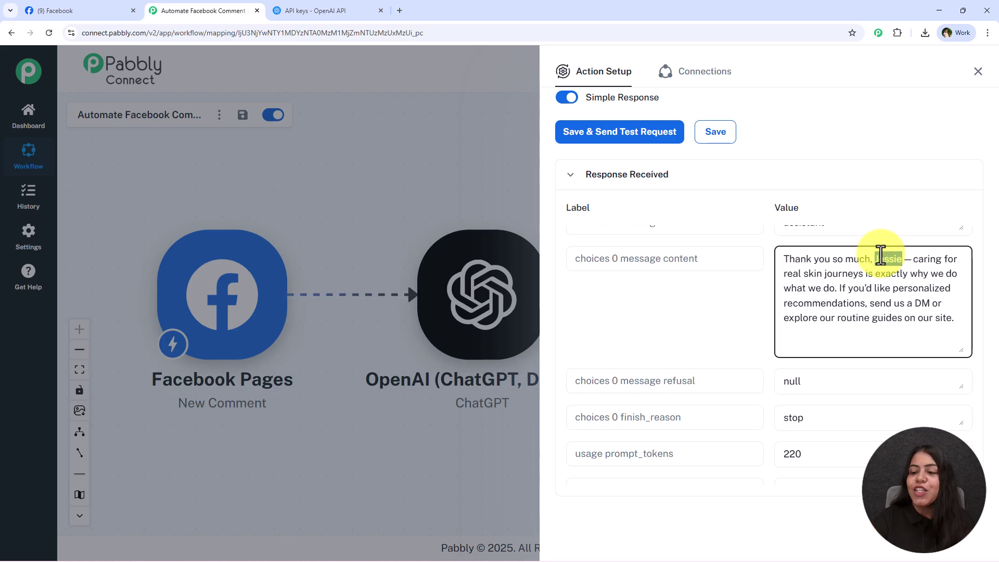
pyautogui.moveTo(953, 326); pyautogui.dragTo(770, 268)
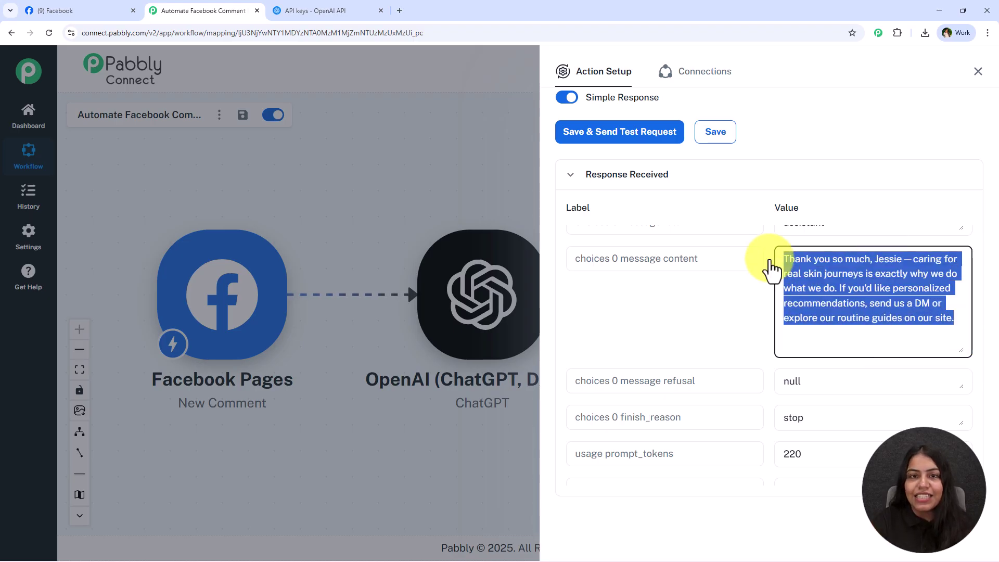
pyautogui.click(977, 72)
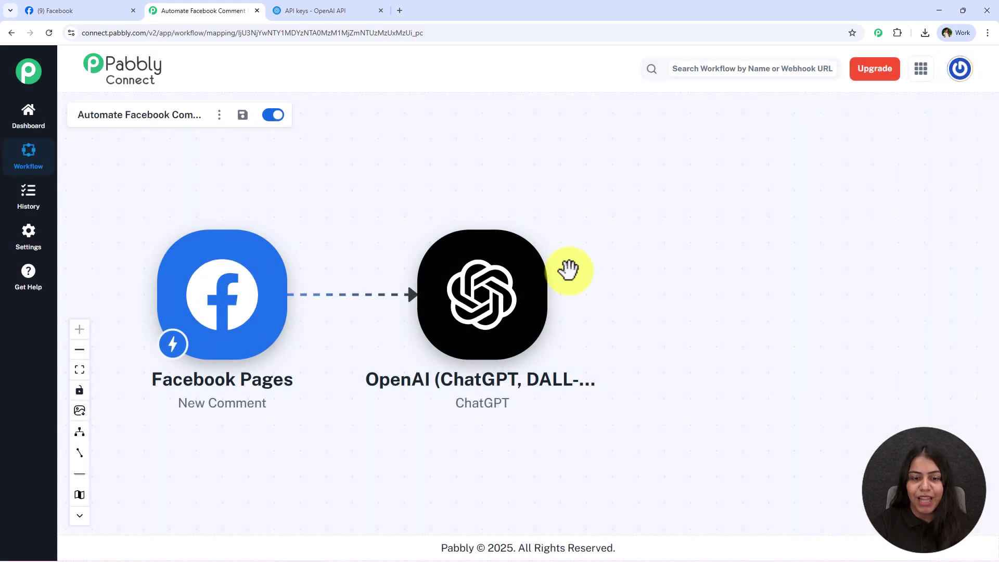
# Add a Facebook Comments action after the ChatGPT step with the event Reply Comment on Page Post
pyautogui.click(560, 297)
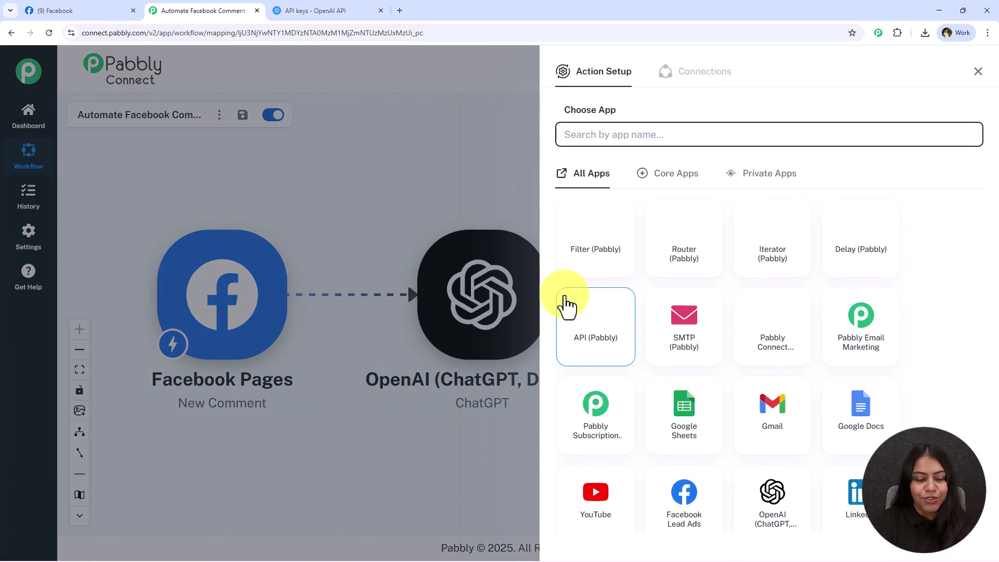
pyautogui.write('Facebook')
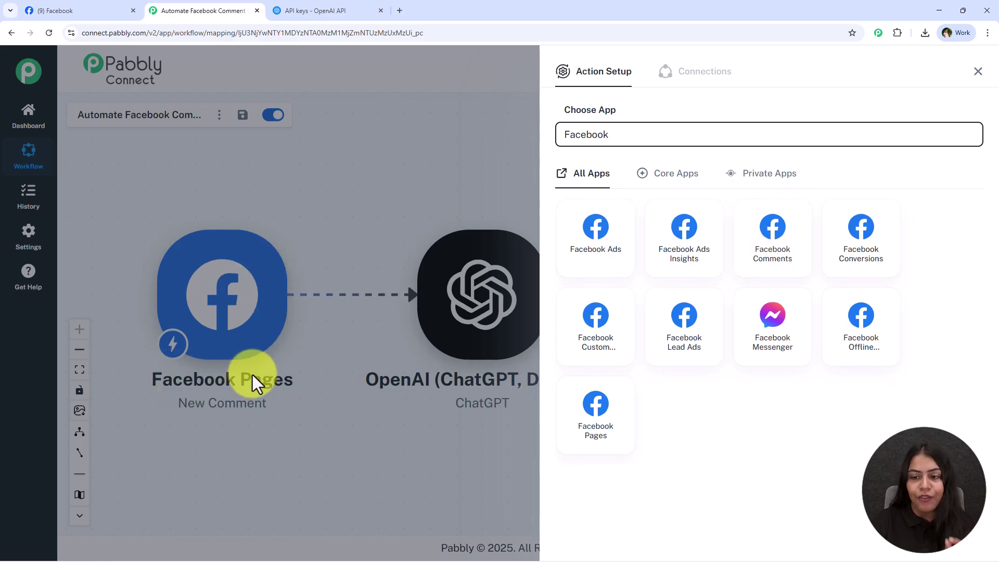
pyautogui.click(760, 262)
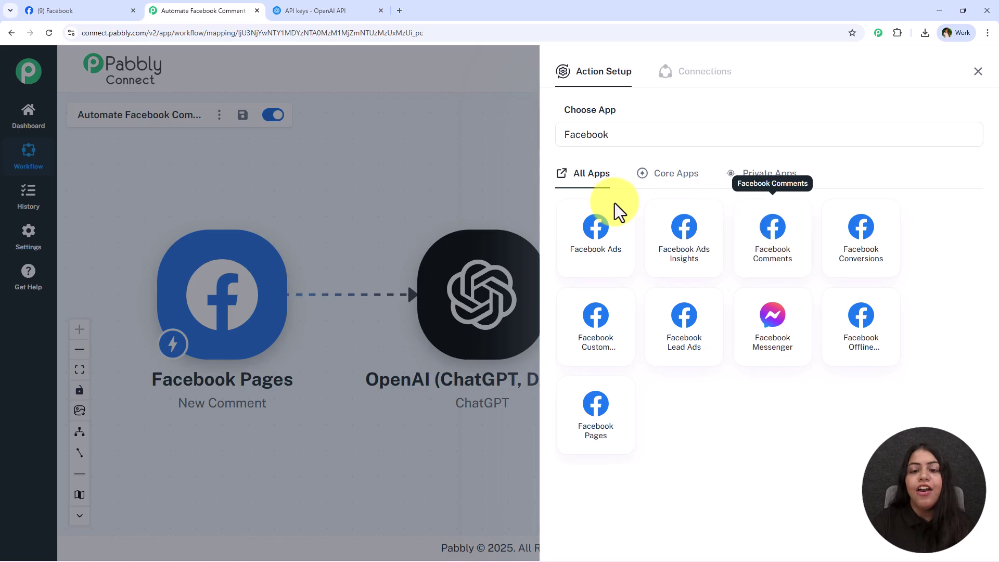
pyautogui.click(726, 196)
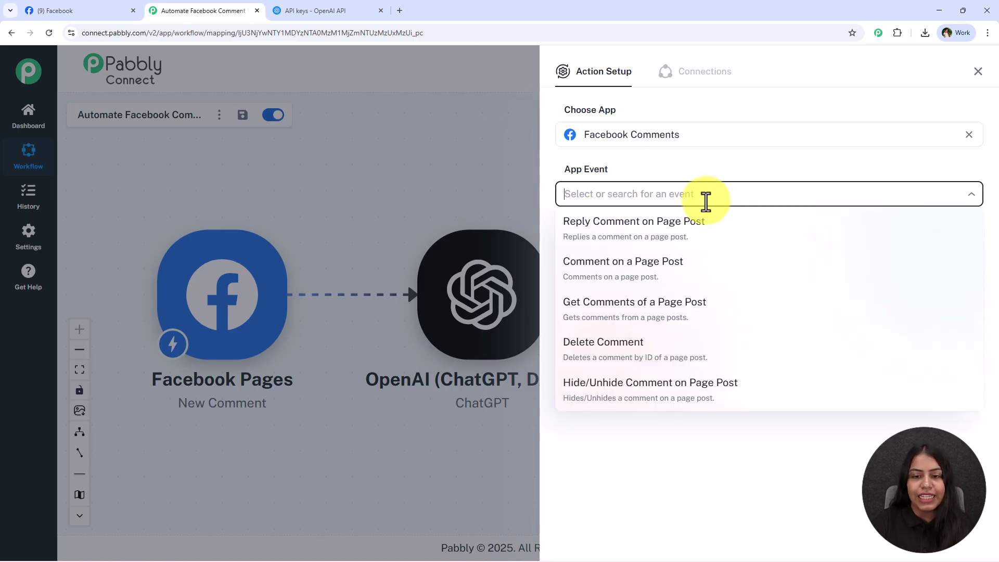
pyautogui.click(680, 244)
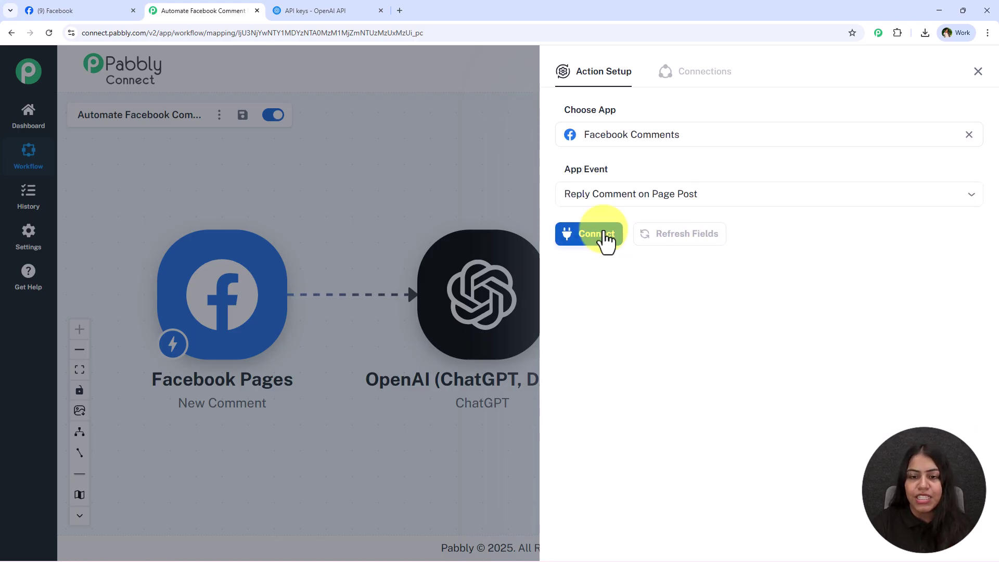
# Connect the action through the existing Facebook Comments #1 connection and select the NaturalGlow Skincare page
pyautogui.click(601, 240)
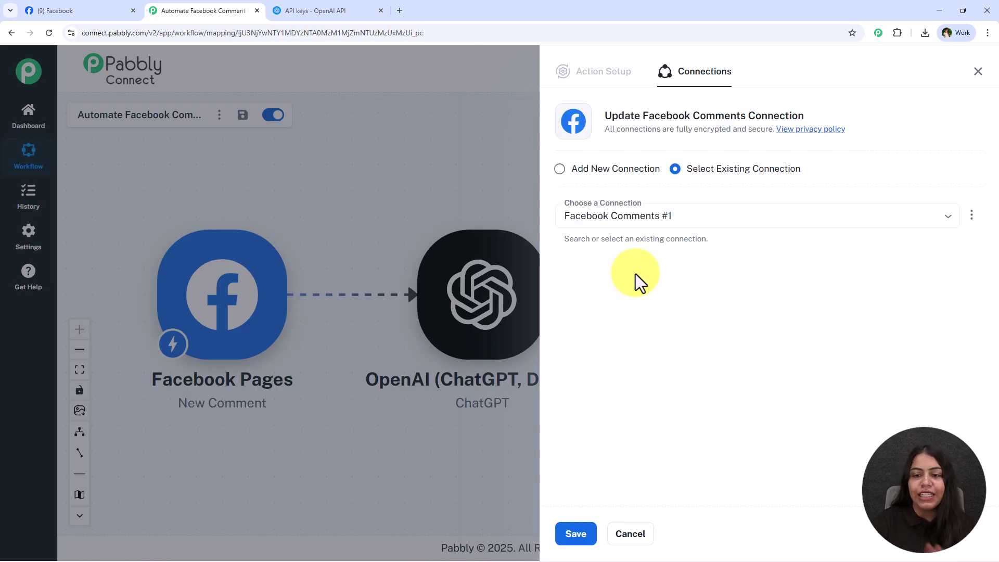
pyautogui.click(577, 533)
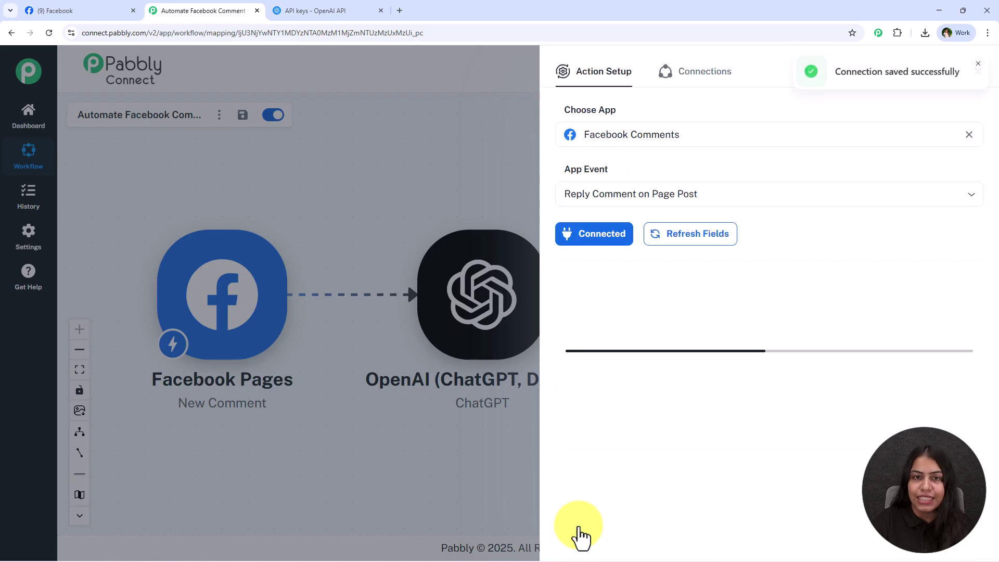
pyautogui.scroll(-2, 710, 290)
pyautogui.click(666, 188)
pyautogui.write('na')
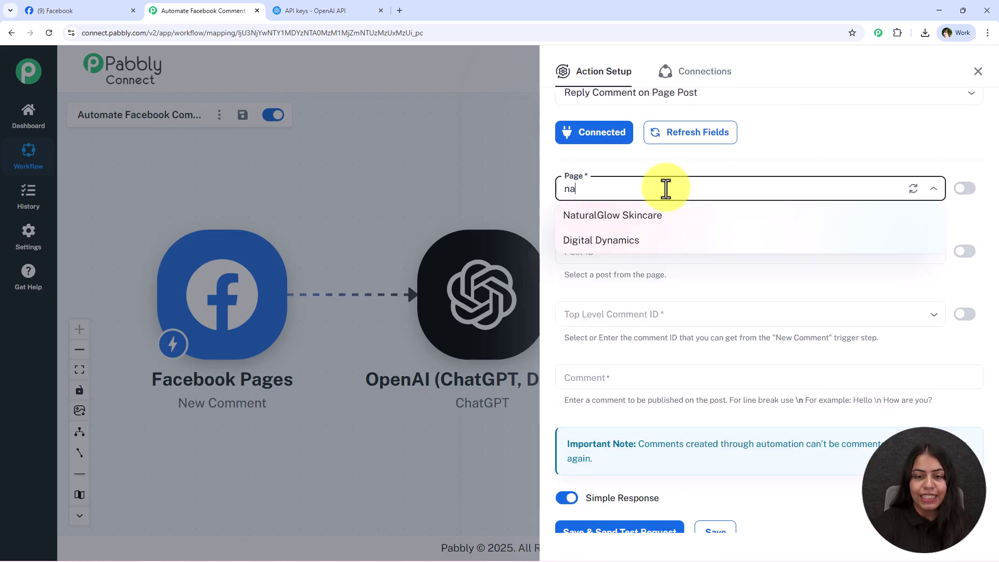
pyautogui.write('tu')
pyautogui.click(658, 216)
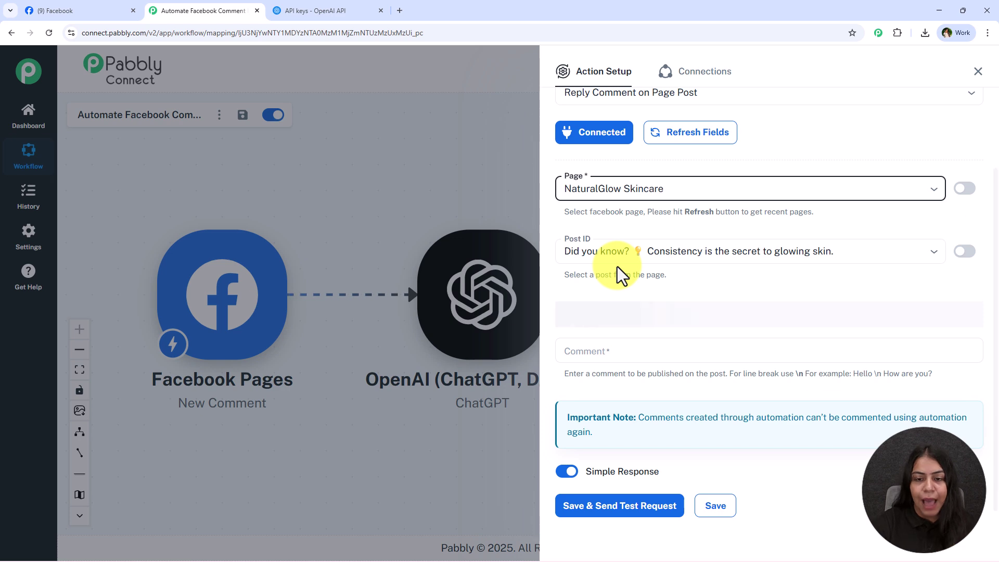
# Enable mapping for the Post ID, clear it and map the trigger's res1 post id value
pyautogui.click(630, 258)
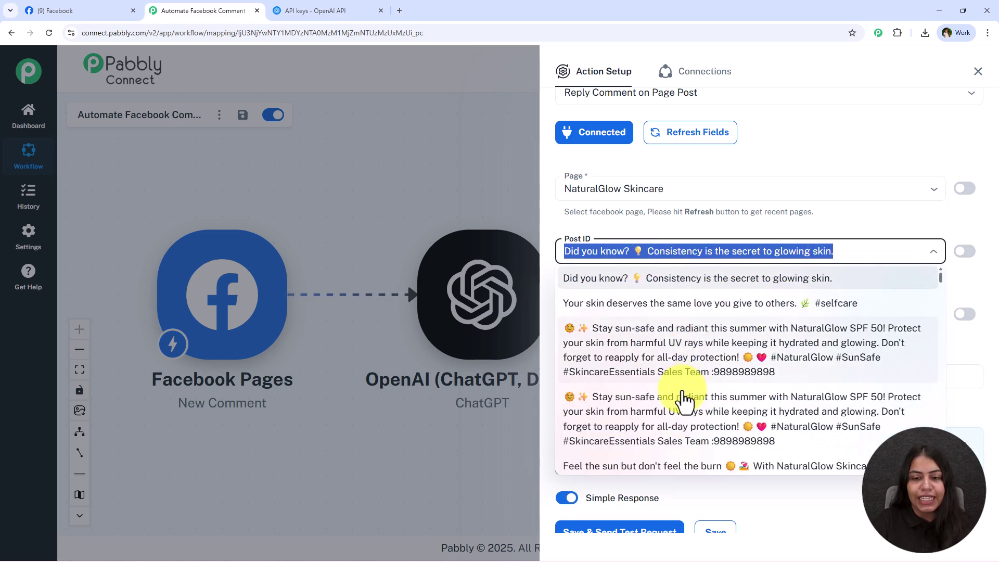
pyautogui.click(962, 253)
pyautogui.click(795, 255)
pyautogui.hotkey('ctrl', 'a')
pyautogui.press('BackSpace')
pyautogui.click(656, 289)
pyautogui.write('post')
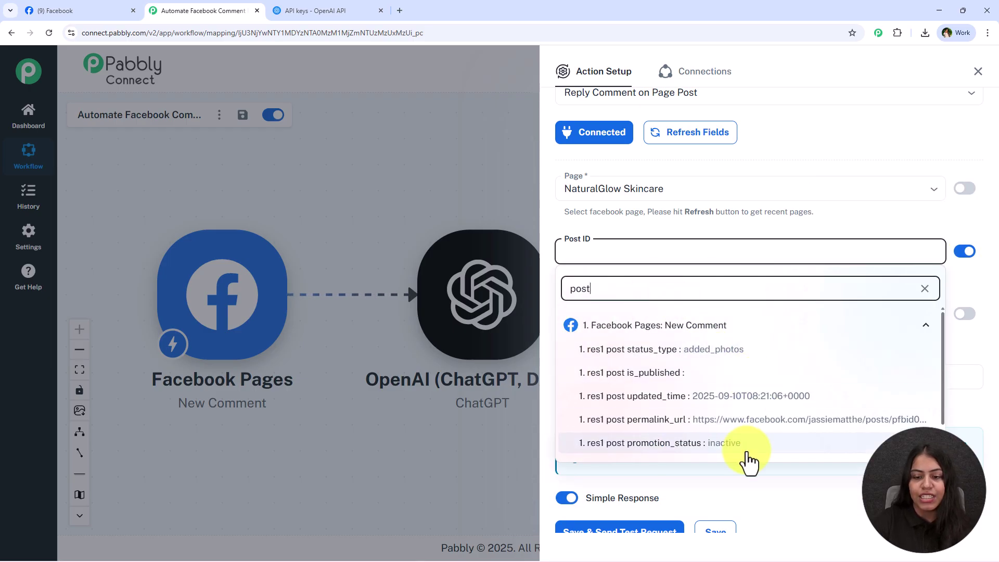
pyautogui.scroll(-1, 739, 439)
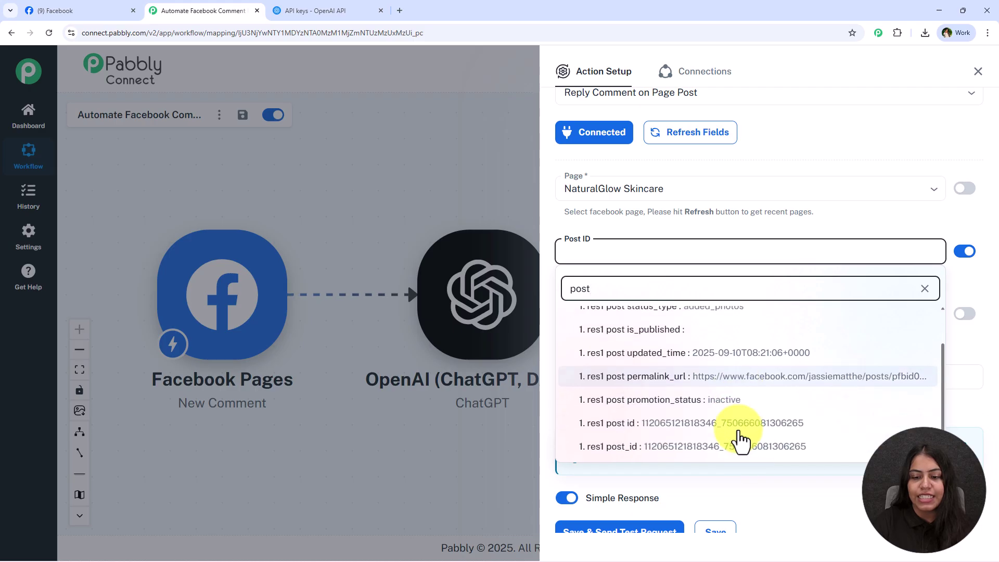
pyautogui.click(700, 428)
pyautogui.click(669, 231)
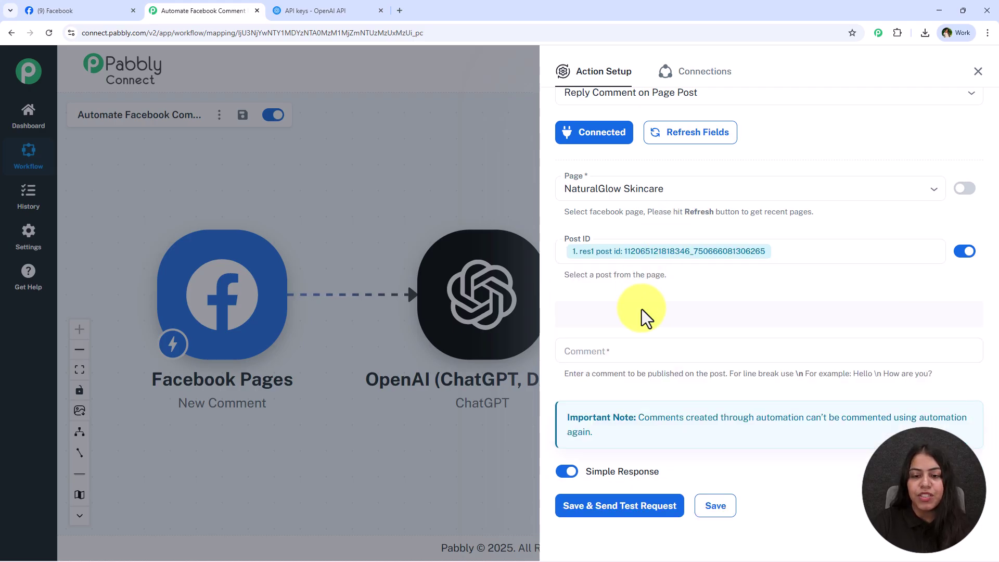
# Enable mapping for the Top Level Comment ID, clear it and map the trigger's res1 comment_id value
pyautogui.click(730, 308)
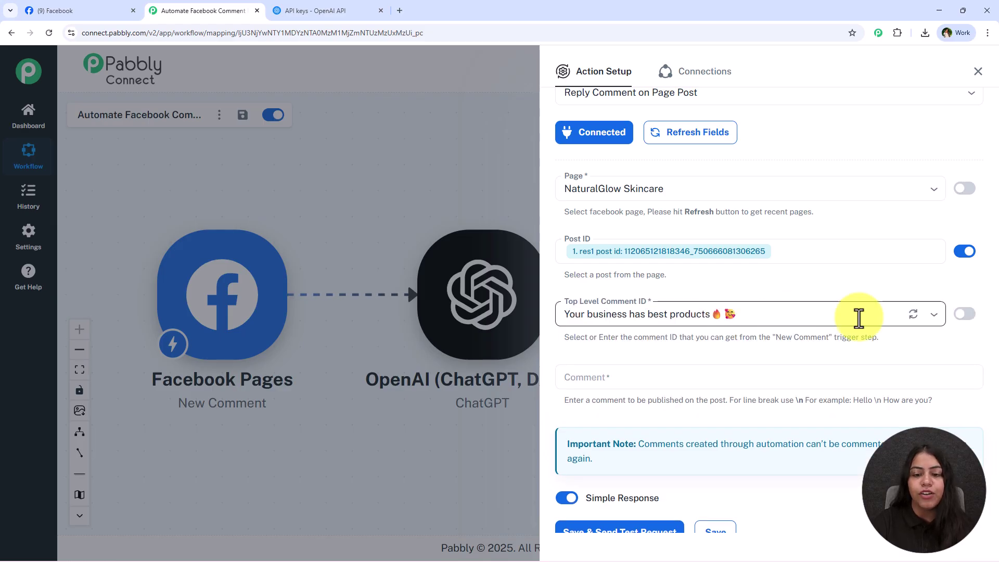
pyautogui.click(957, 314)
pyautogui.click(838, 314)
pyautogui.hotkey('ctrl', 'a')
pyautogui.press('BackSpace')
pyautogui.scroll(-1, 687, 346)
pyautogui.click(652, 301)
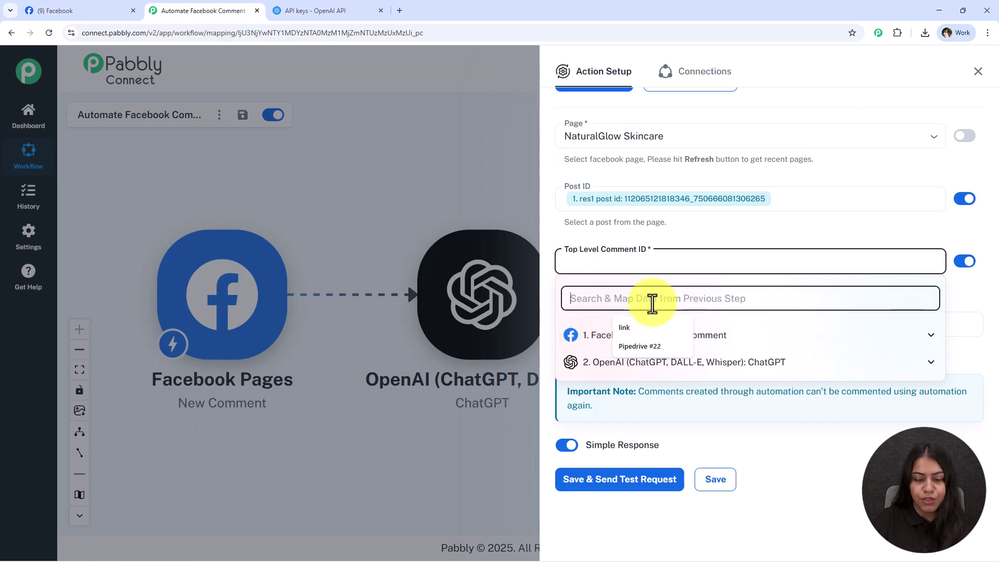
pyautogui.write('comm')
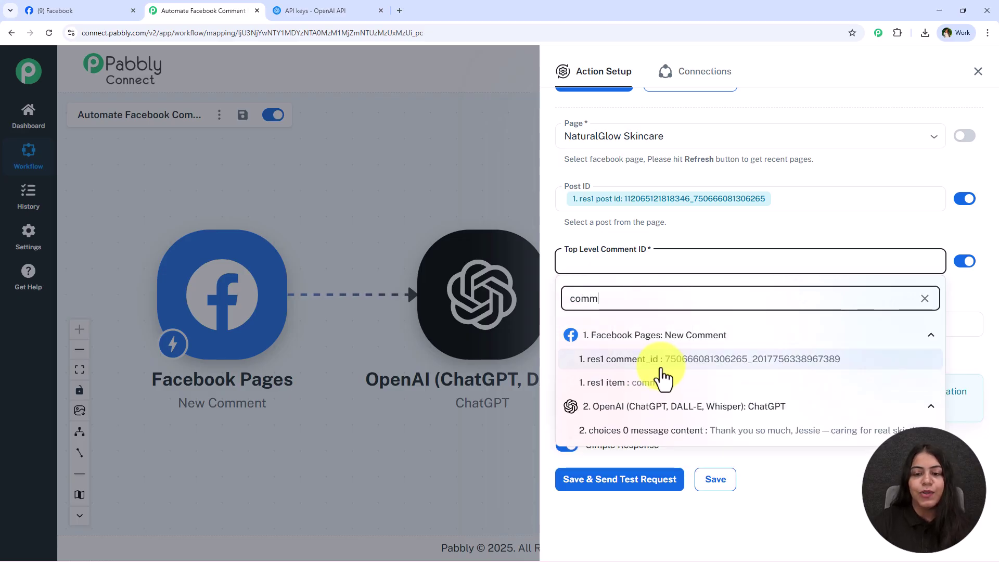
pyautogui.click(665, 359)
pyautogui.click(682, 237)
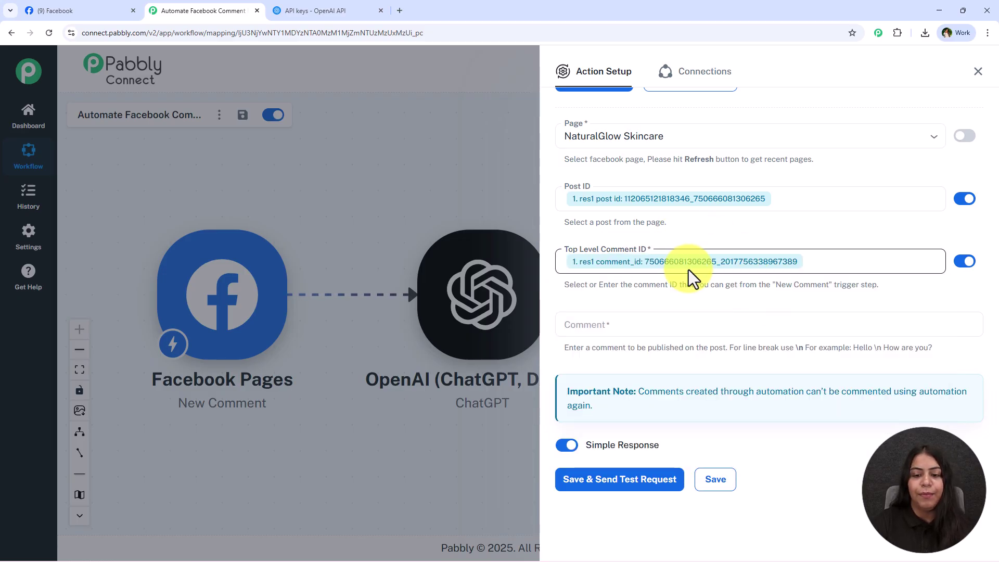
# Map the ChatGPT response's choices 0 message content into the Comment field of the reply action
pyautogui.click(607, 324)
pyautogui.click(707, 424)
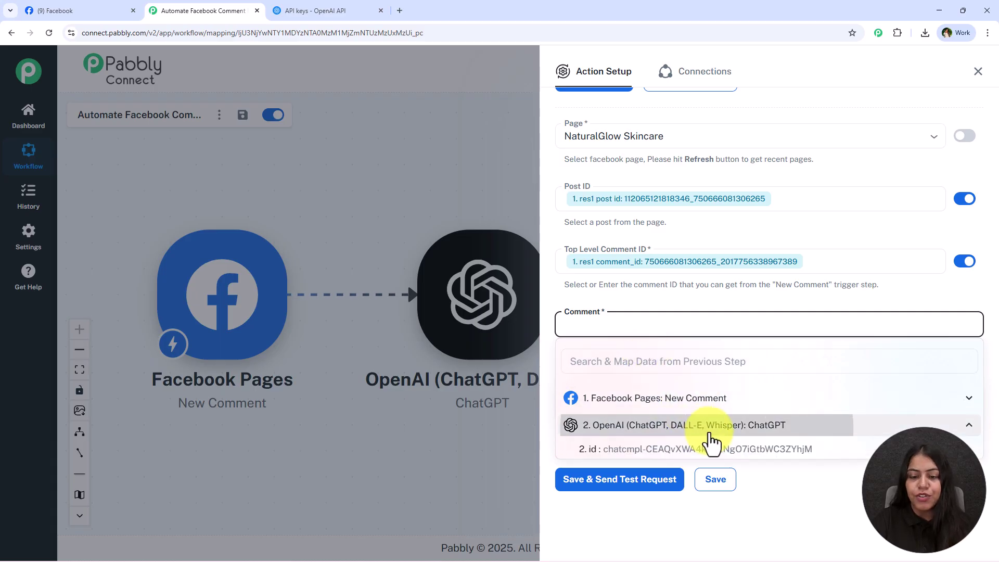
pyautogui.scroll(-3, 717, 458)
pyautogui.click(730, 433)
pyautogui.click(704, 314)
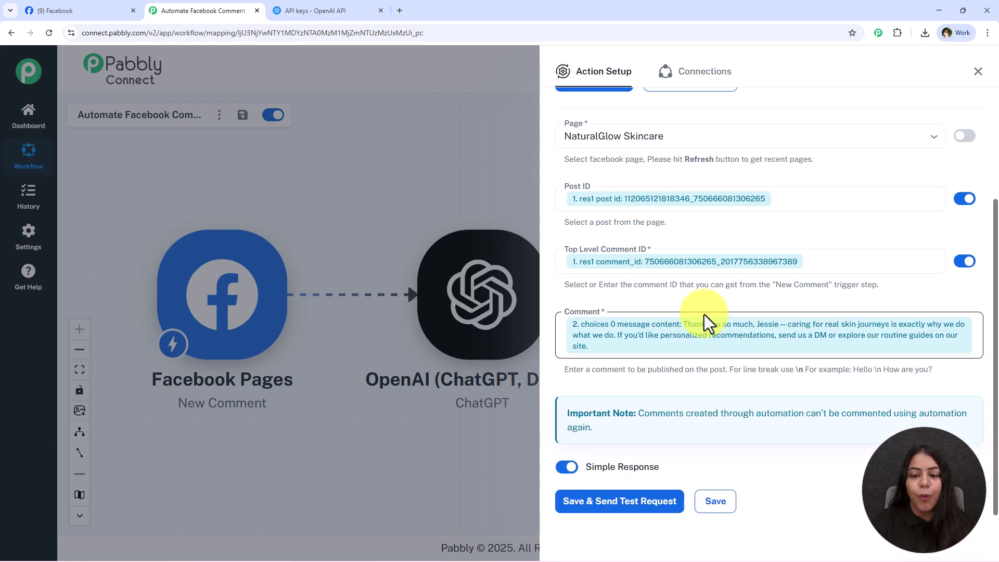
# Save the Facebook Comments reply action, send a test request, check the response status and close the action setup
pyautogui.click(632, 498)
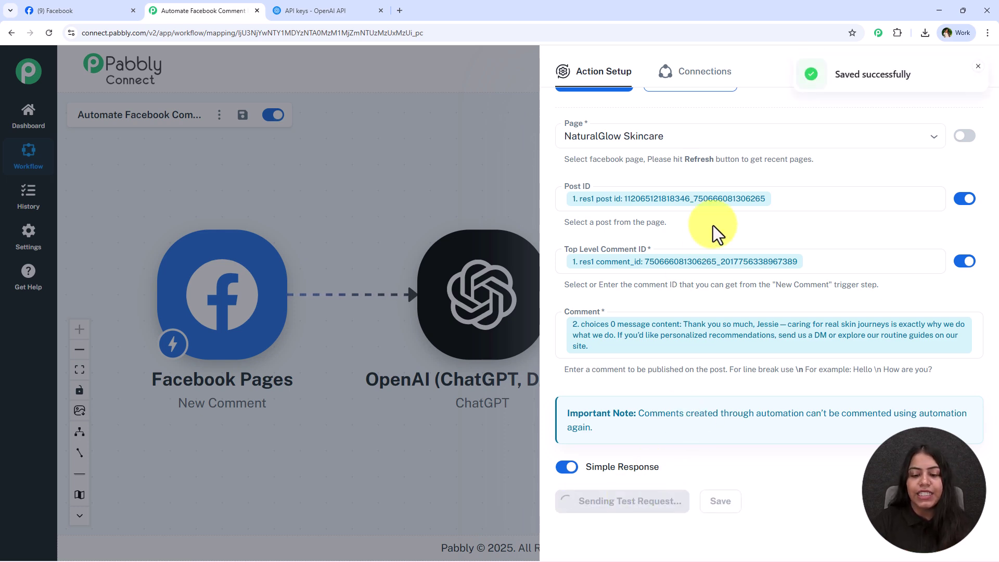
pyautogui.scroll(-1, 712, 229)
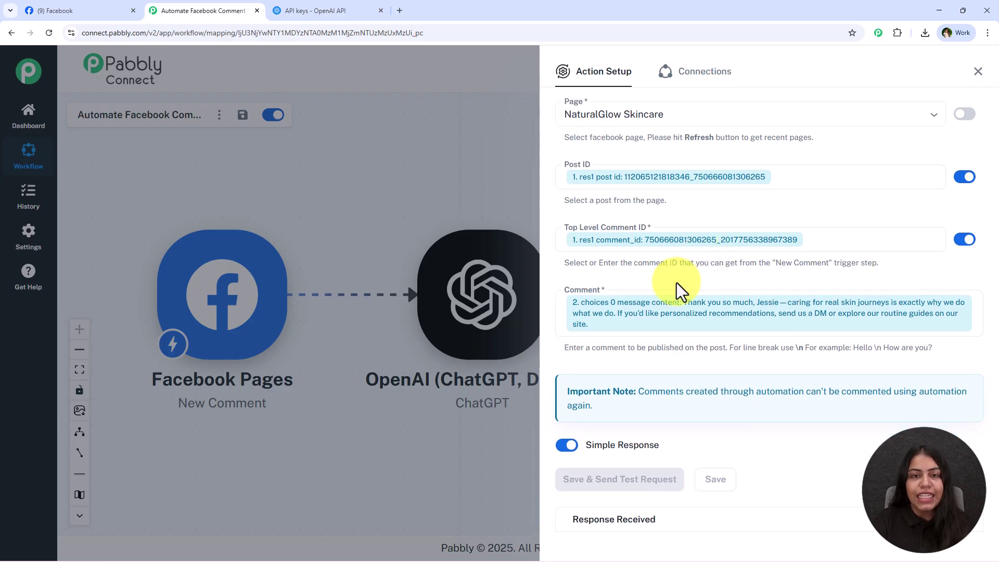
pyautogui.scroll(-6, 682, 306)
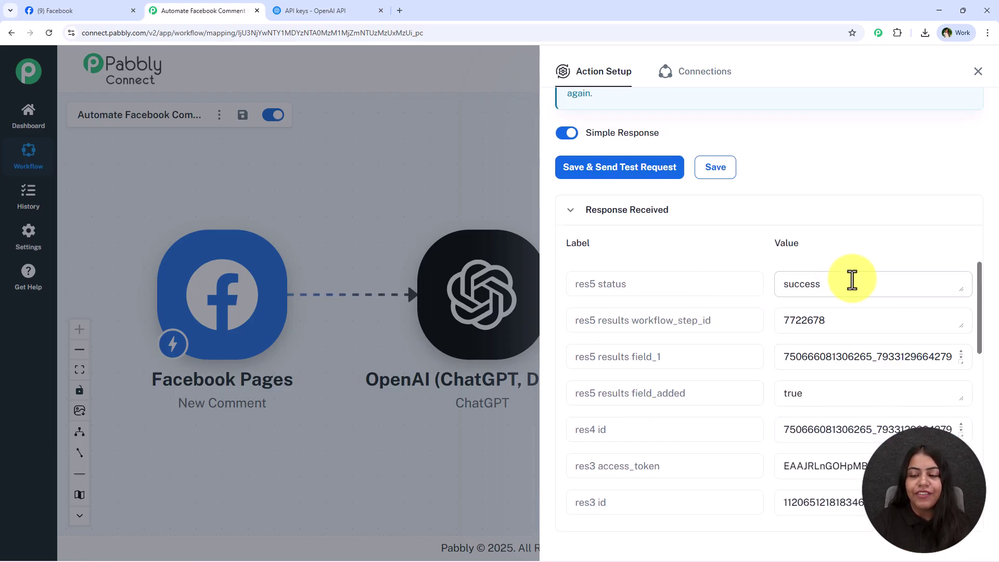
pyautogui.doubleClick(832, 284)
pyautogui.click(978, 71)
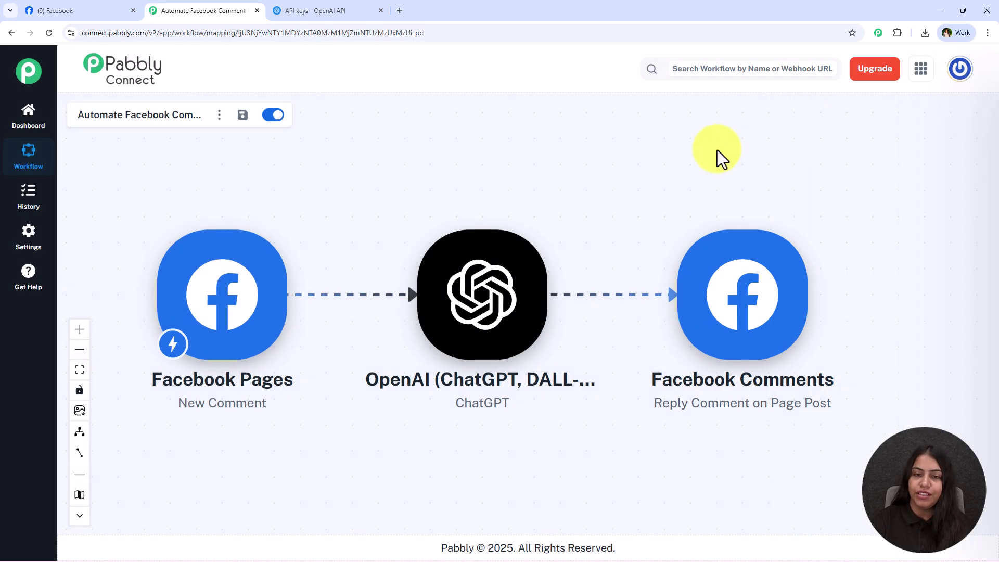
# Switch to Facebook, reload the NaturalGlow Skincare page and check the comment replies on the "Consistency is the secret to glowing skin" post
pyautogui.click(55, 9)
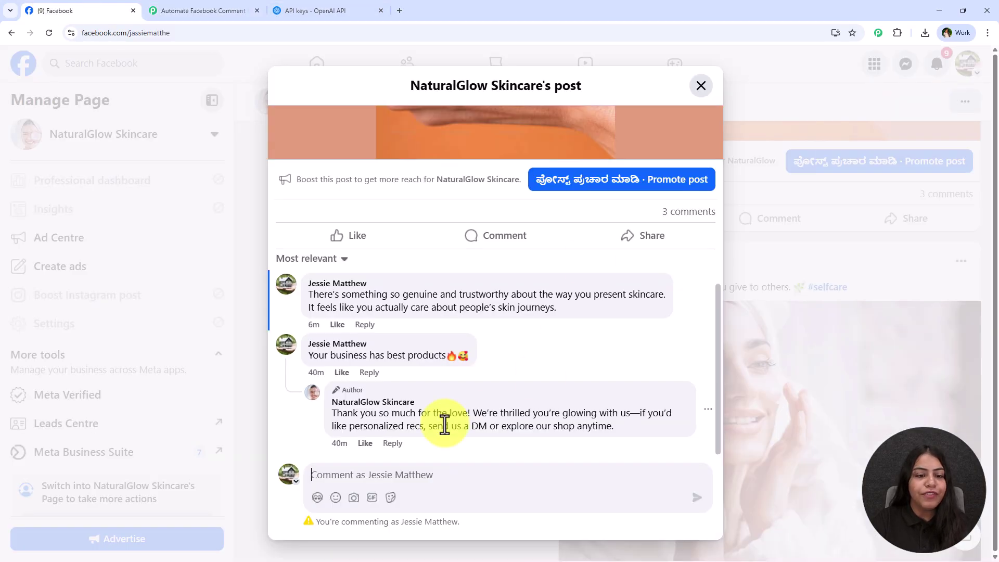
pyautogui.click(48, 41)
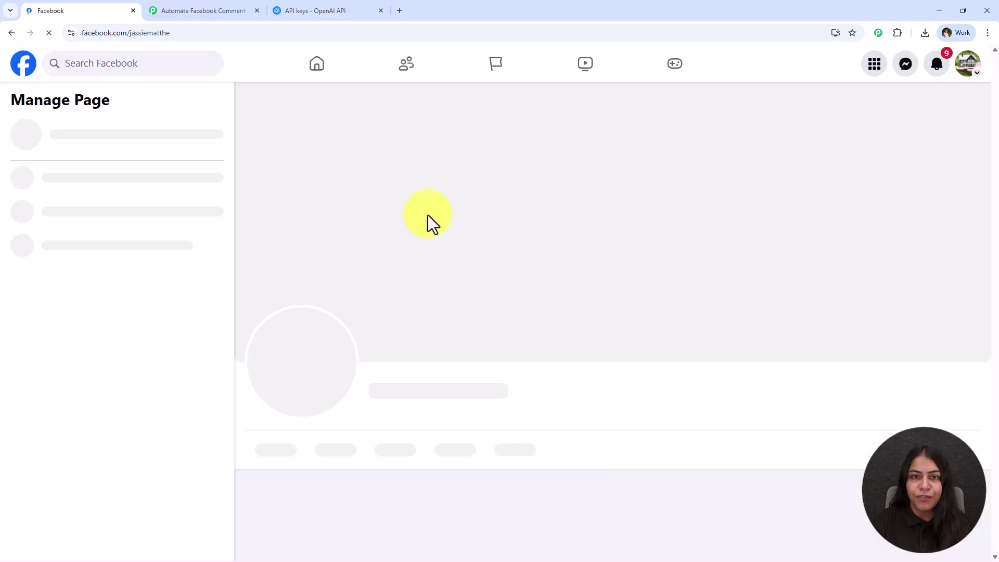
pyautogui.scroll(-8, 422, 289)
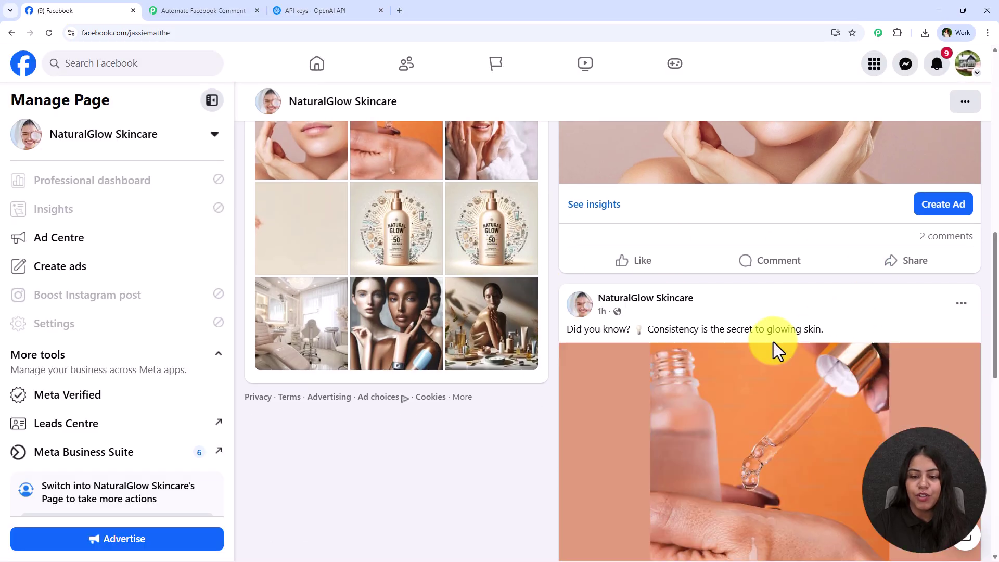
pyautogui.scroll(-4, 772, 349)
pyautogui.scroll(-3, 770, 348)
pyautogui.click(759, 416)
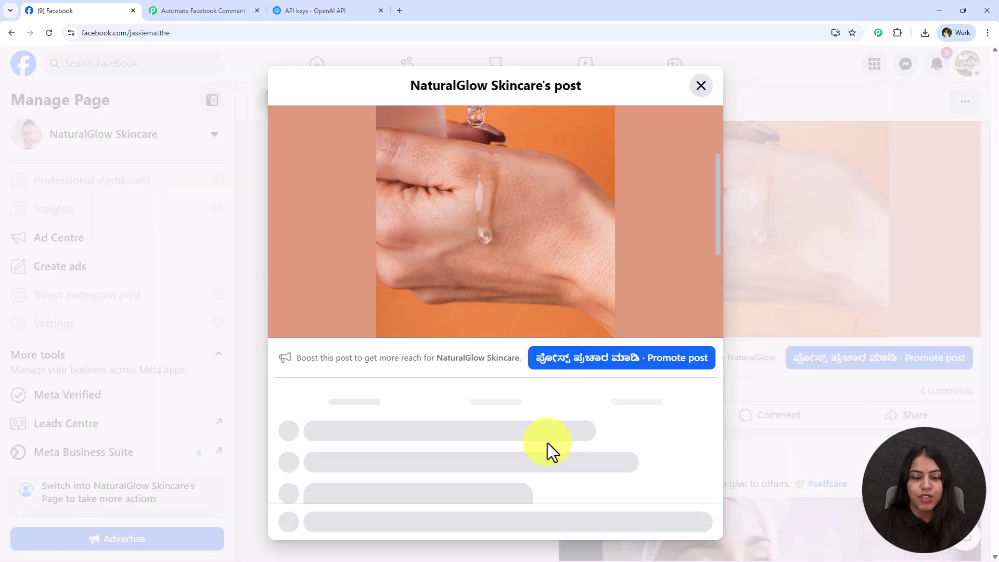
pyautogui.scroll(-5, 337, 286)
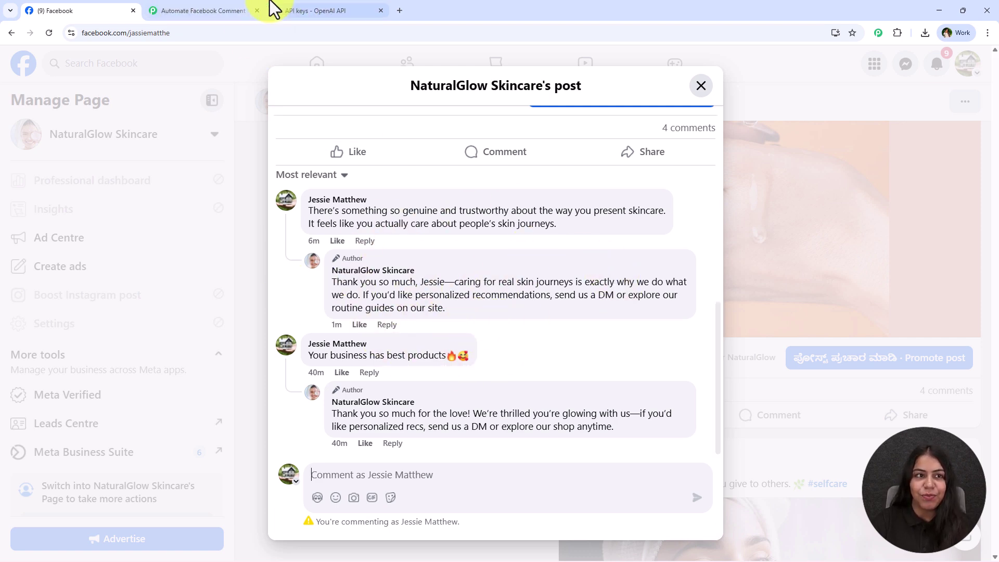
# Return to Pabbly Connect and stagger the workflow diagonally, with Facebook Pages above and Facebook Comments below the OpenAI node
pyautogui.click(248, 10)
pyautogui.moveTo(564, 194); pyautogui.dragTo(586, 197)
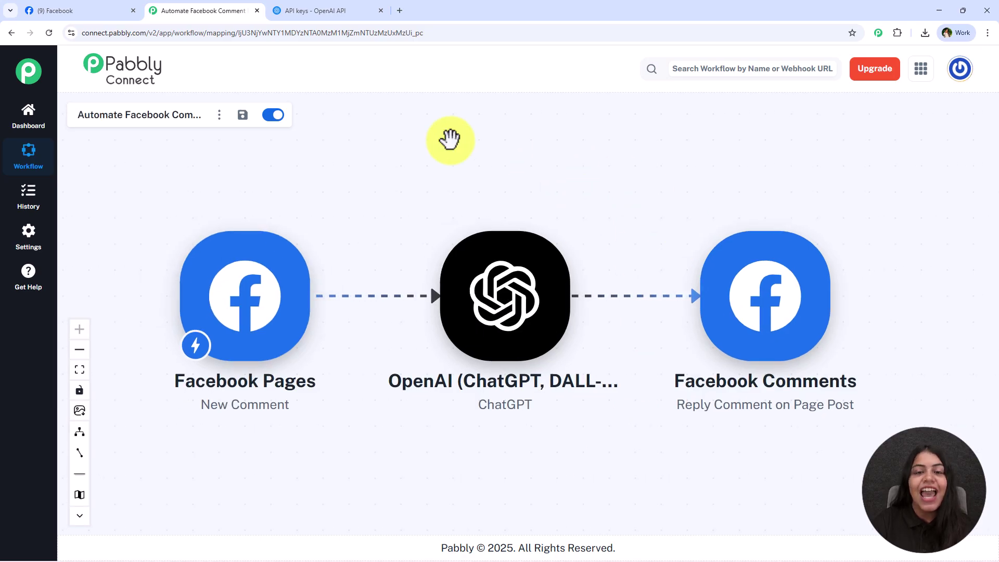
pyautogui.moveTo(311, 255); pyautogui.dragTo(315, 197)
pyautogui.moveTo(735, 295); pyautogui.dragTo(749, 350)
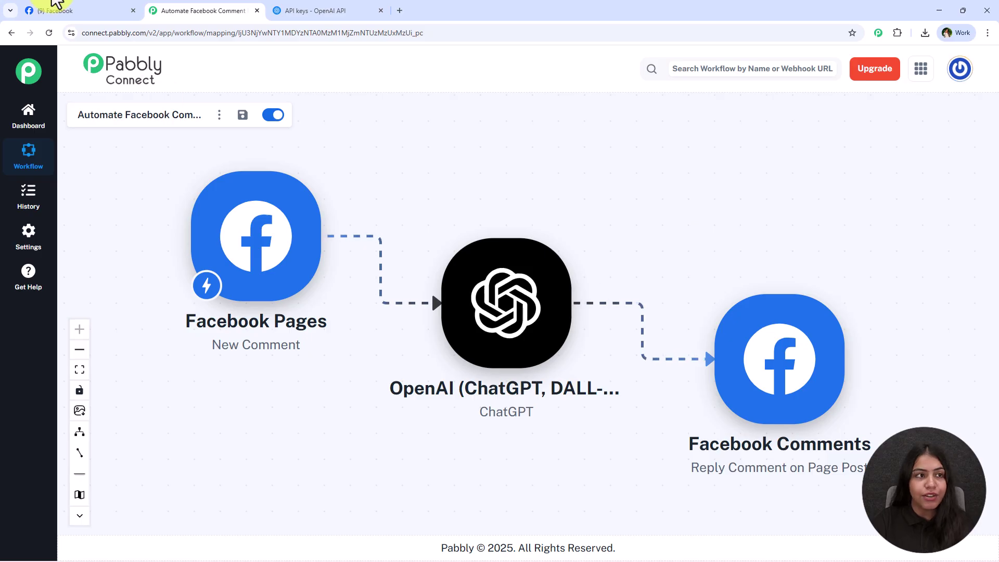
# Review the post's comments and replies on Facebook once more, and return to the Pabbly Connect workflow
pyautogui.click(65, 10)
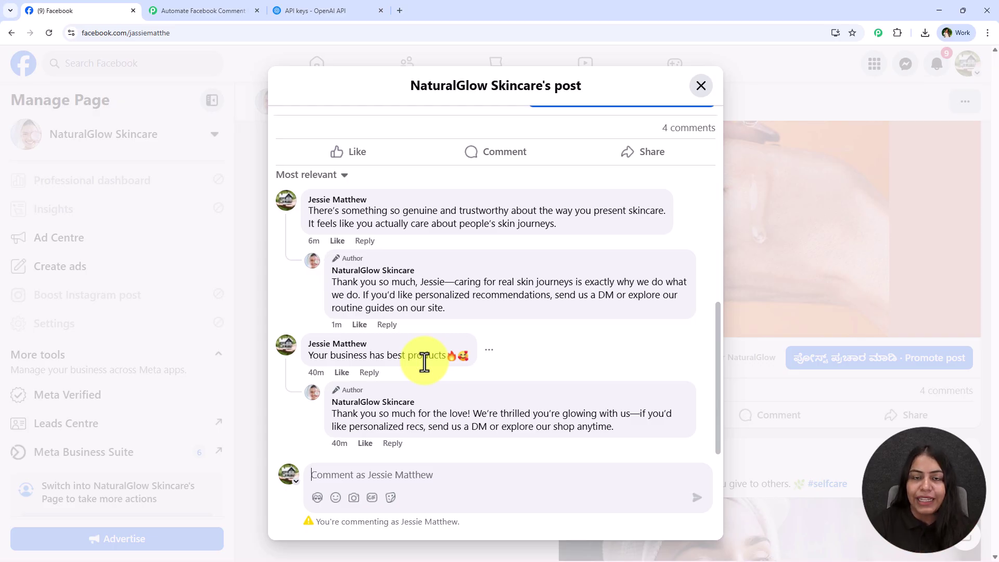
pyautogui.click(249, 9)
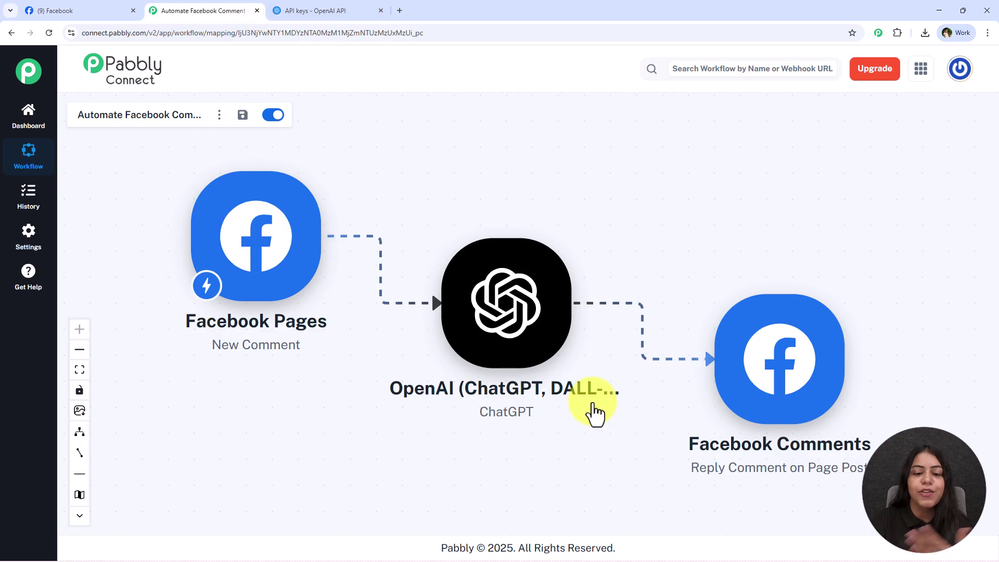